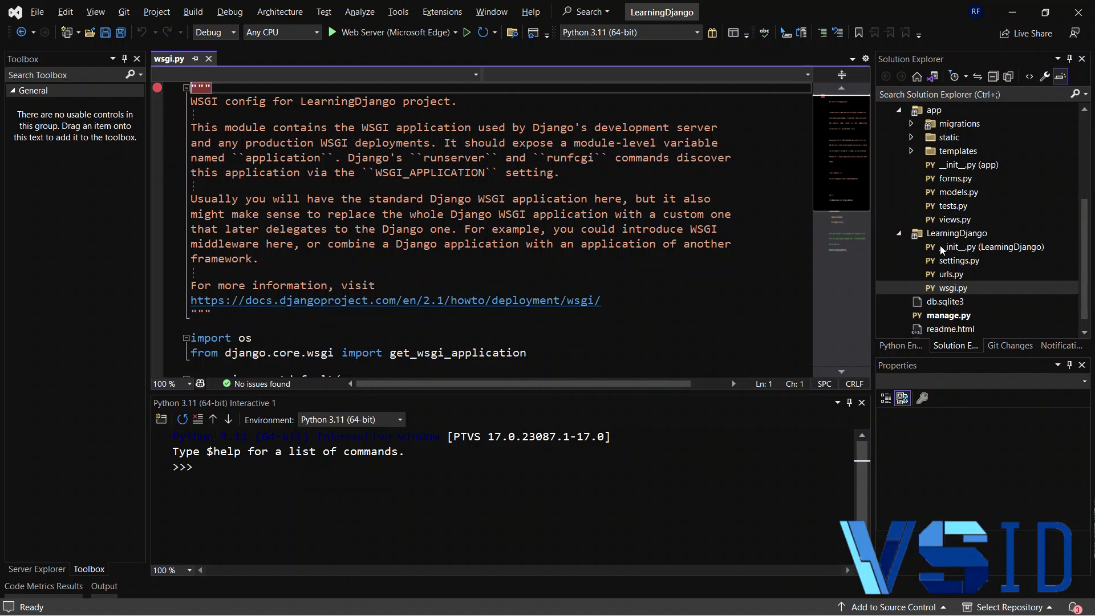
- Remove the breakpoint from the first line of wsgi.py
left_click(157, 87)
scroll(1013, 244, "down", 1)
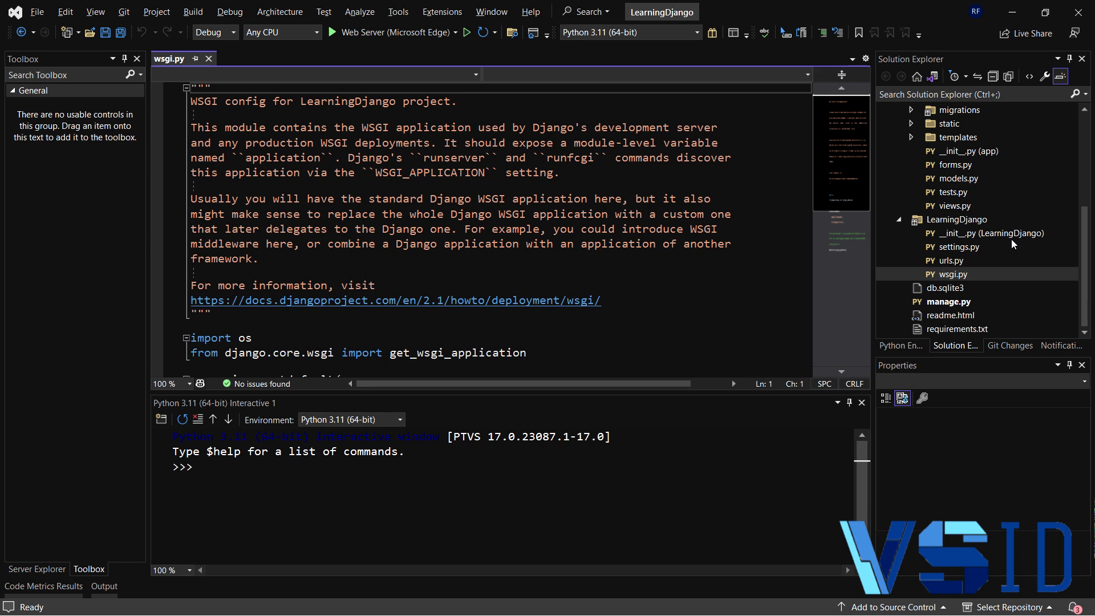
scroll(1004, 275, "up", 4)
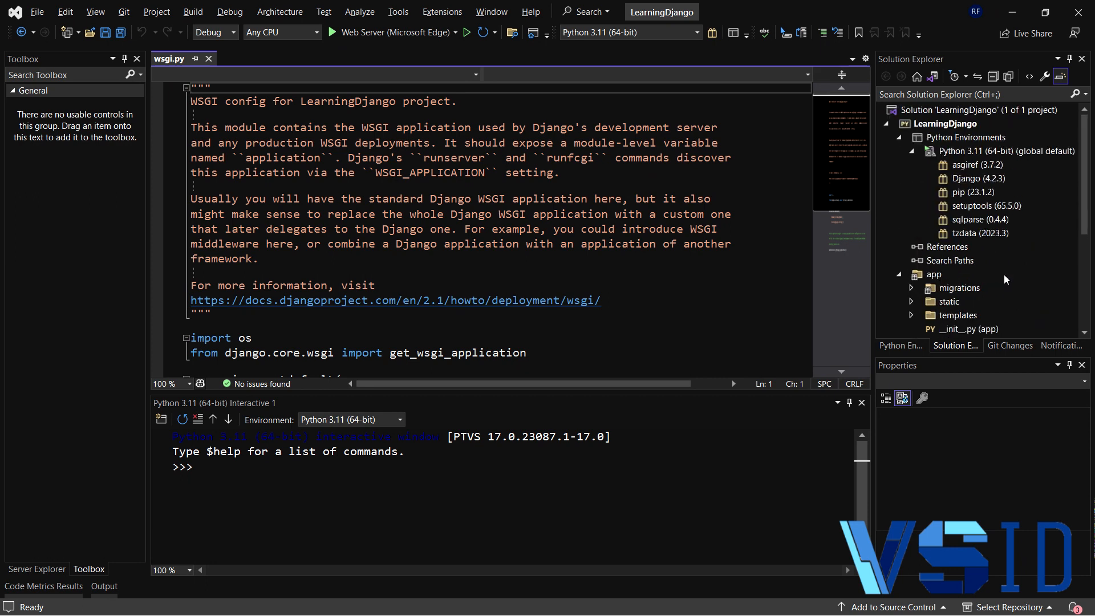
- Add an Azure web.config (HttpPlatformHandler) file named web.config to the LearningDjango project and review its httpPlatform settings
right_click(941, 123)
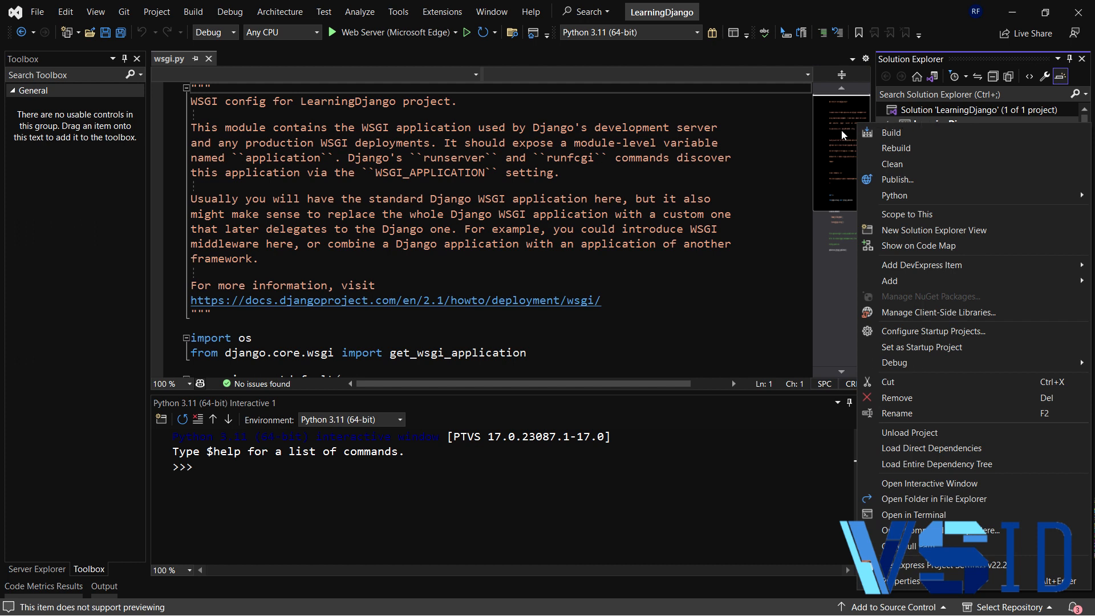
left_click(788, 296)
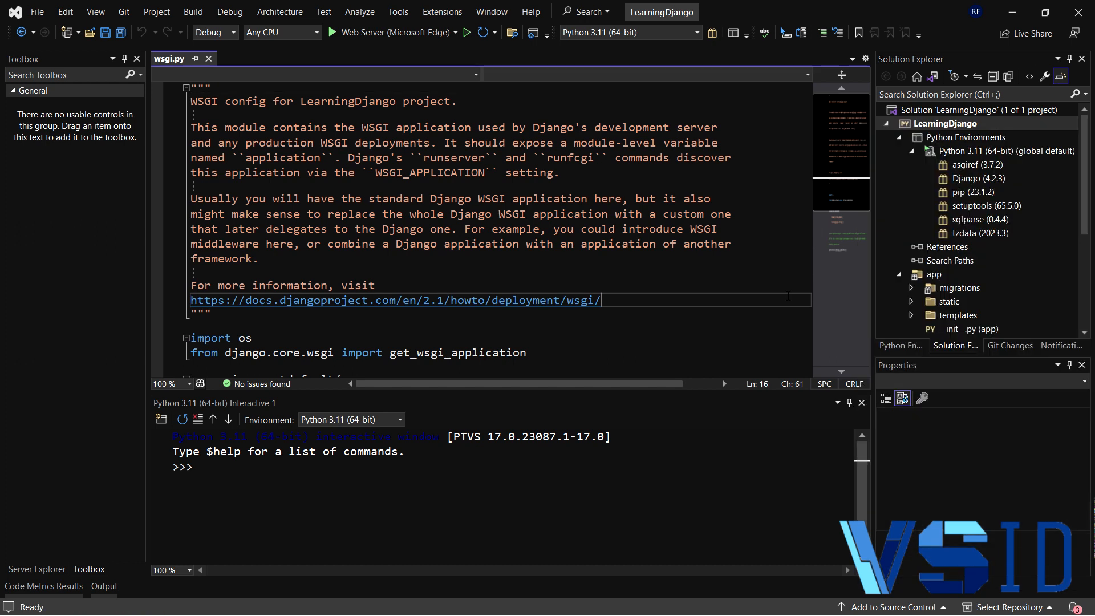
right_click(936, 123)
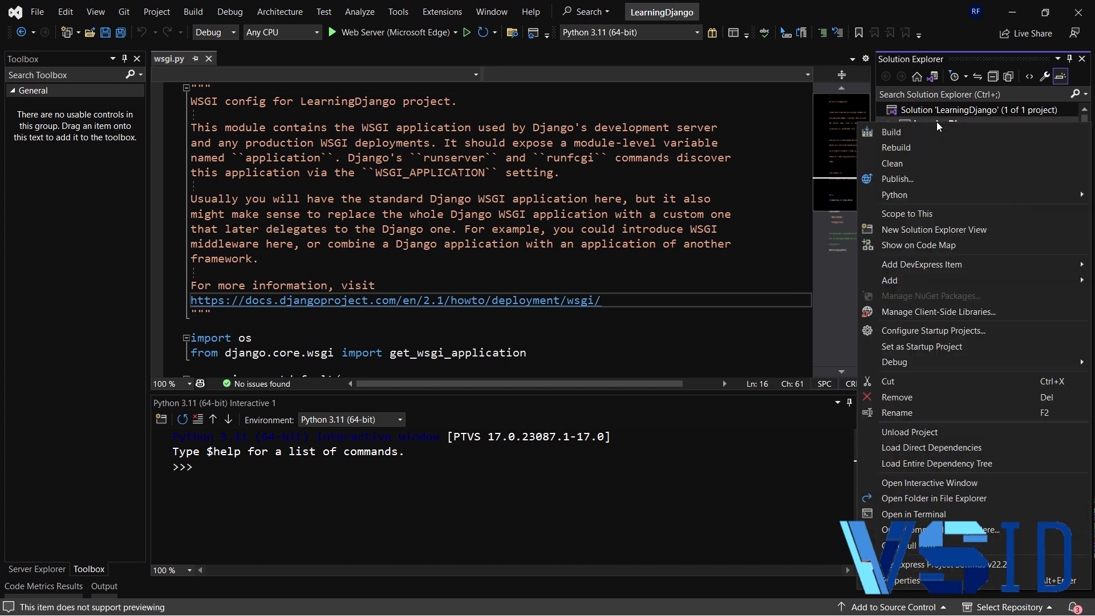
mouse_move(937, 279)
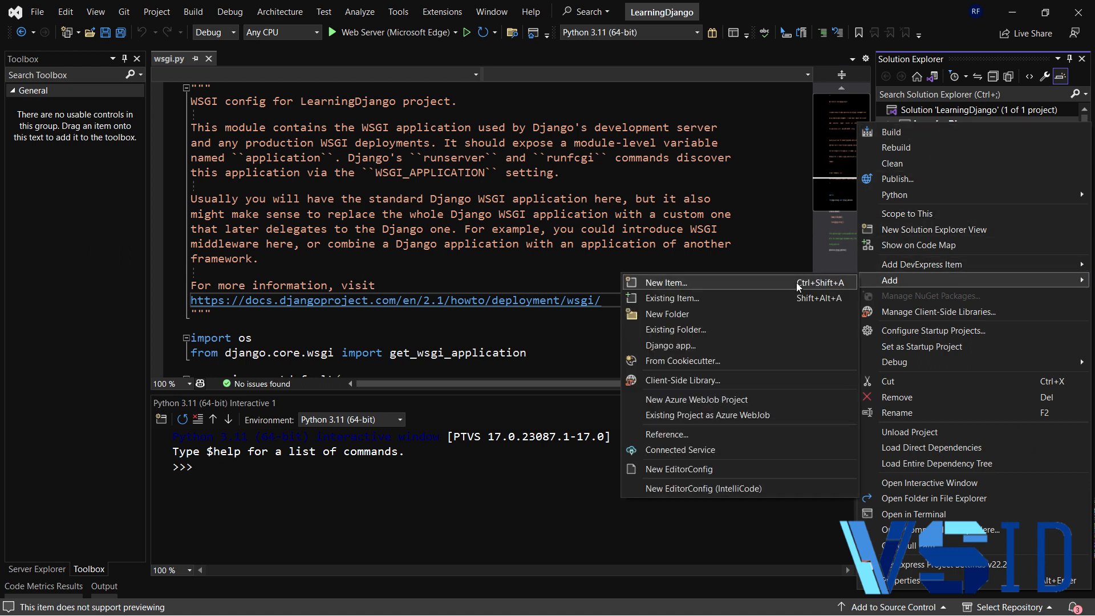
left_click(748, 286)
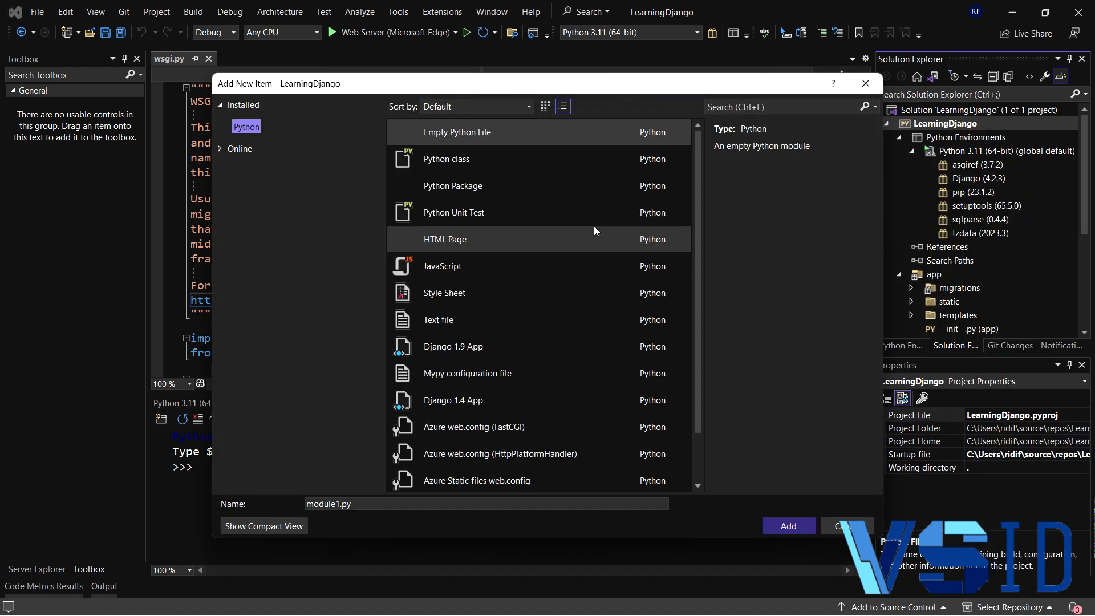
scroll(567, 285, "down", 1)
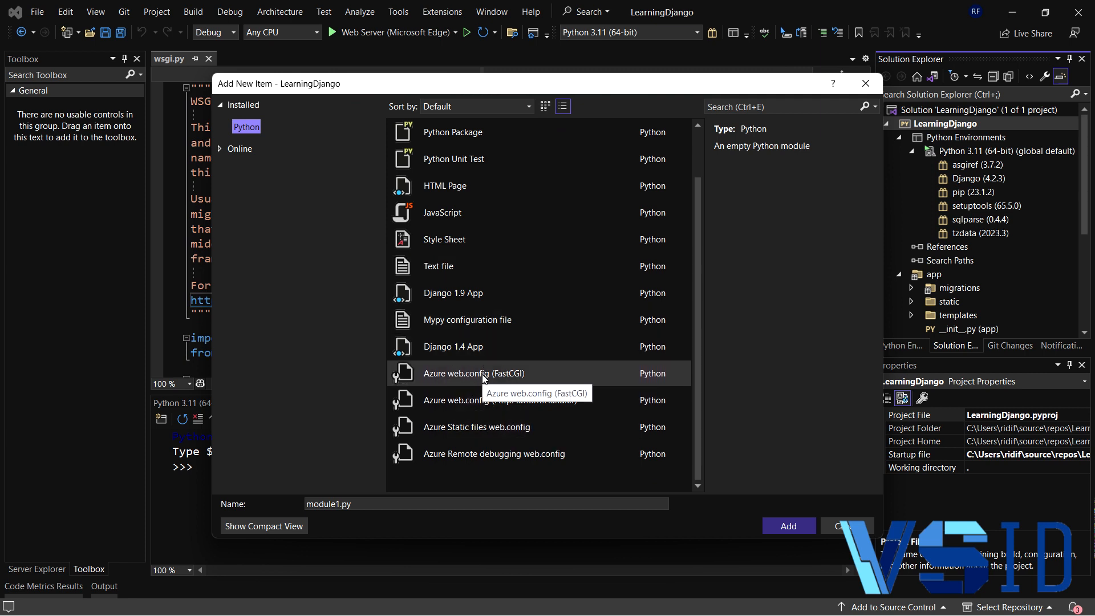
left_click(540, 406)
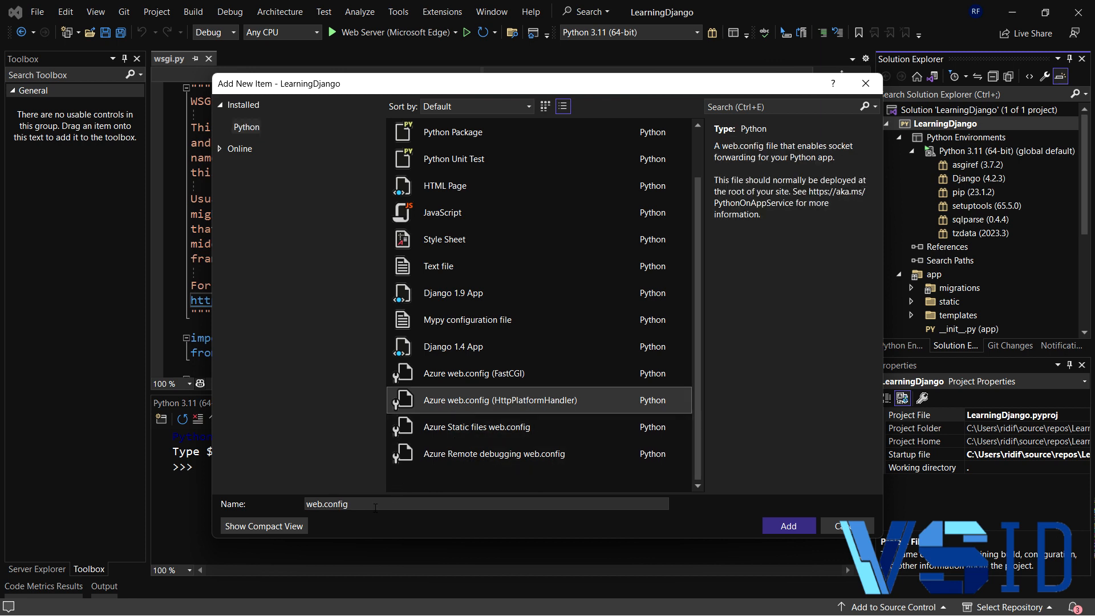
left_click(789, 526)
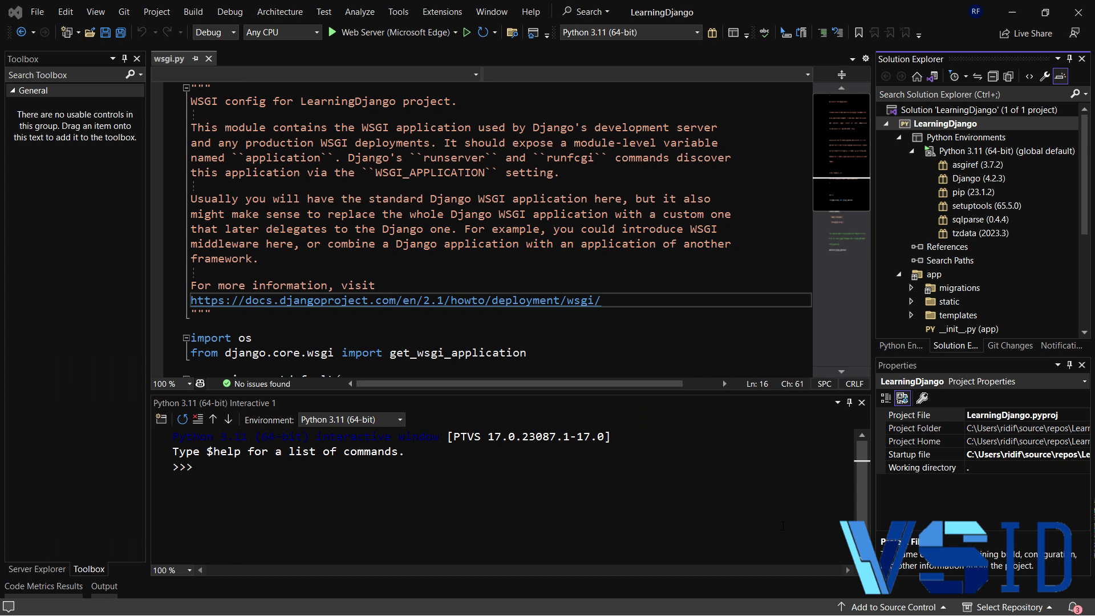
scroll(593, 249, "down", 2)
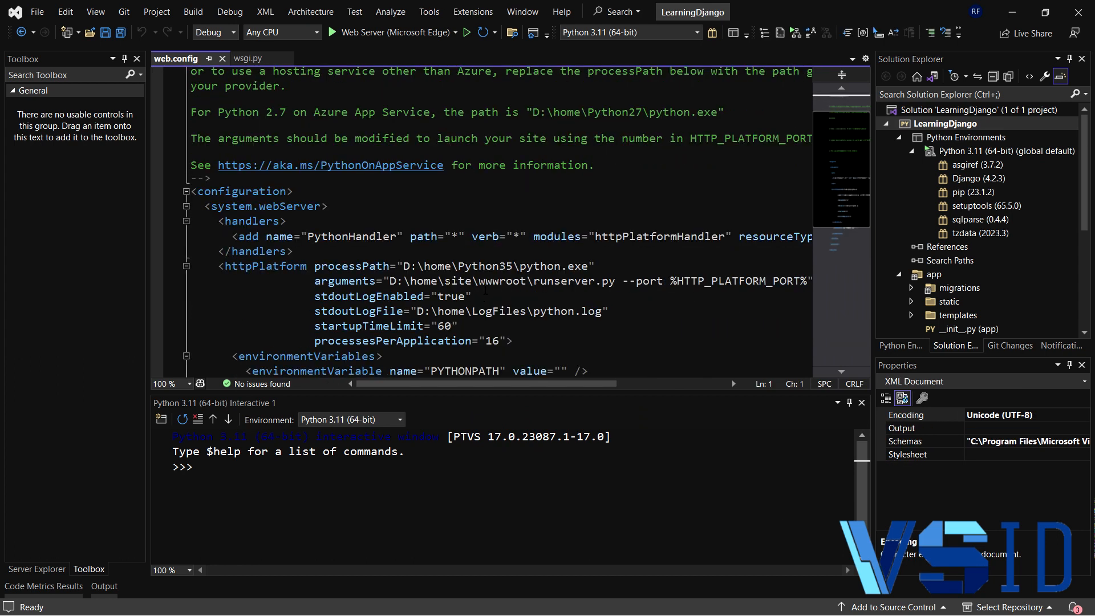
mouse_move(486, 384)
left_mouse_down()
mouse_move(562, 384)
mouse_move(483, 384)
left_mouse_up()
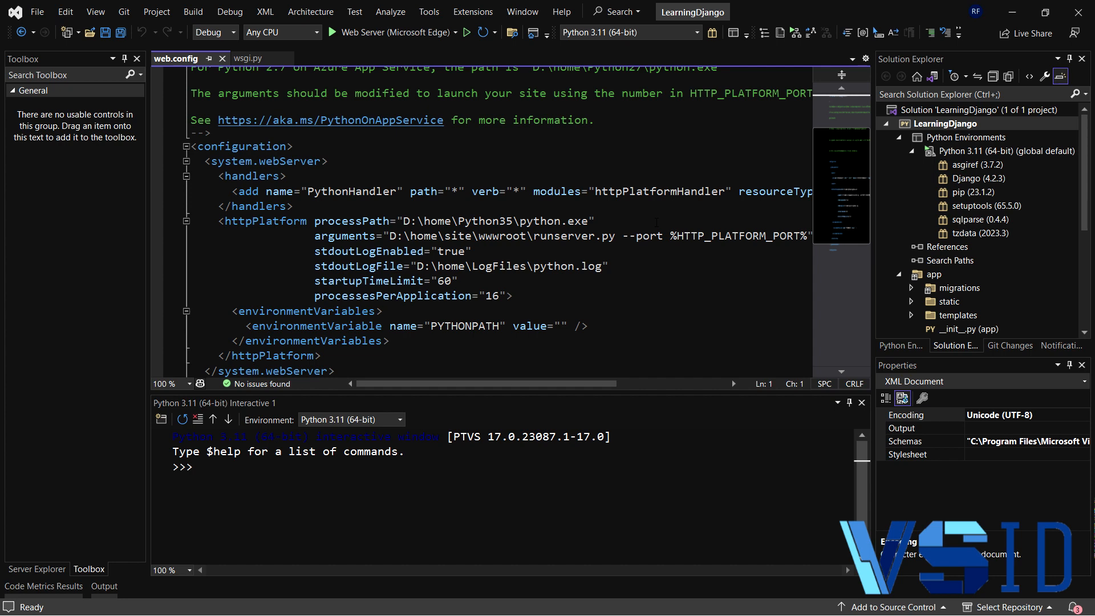
key("F9")
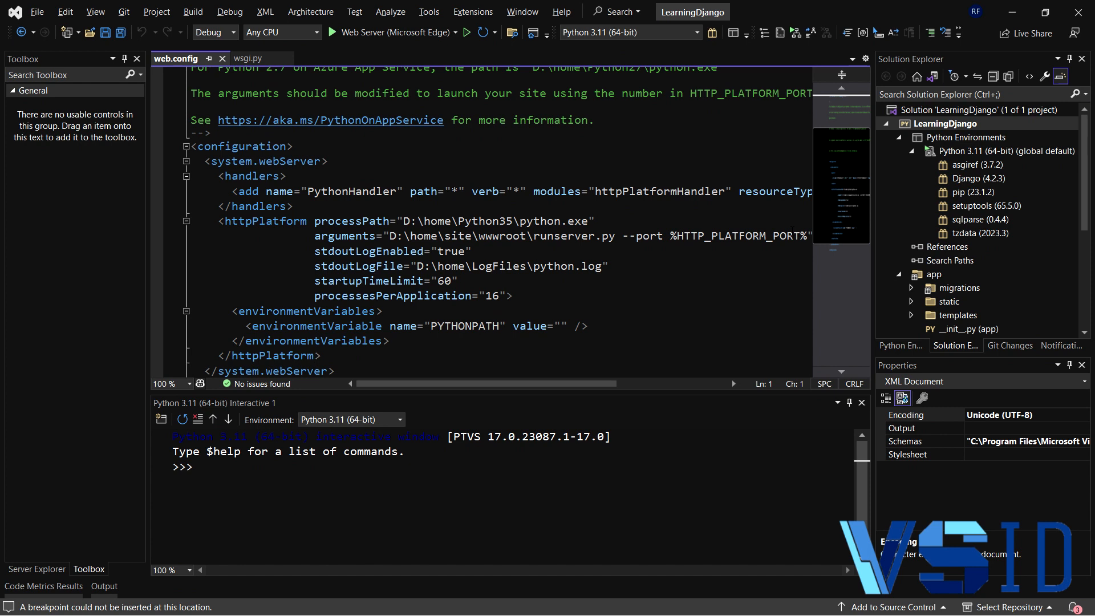
- Generate requirements.txt from the Python 3.11 (64-bit) environment, replacing the entire existing file, and open it
right_click(987, 150)
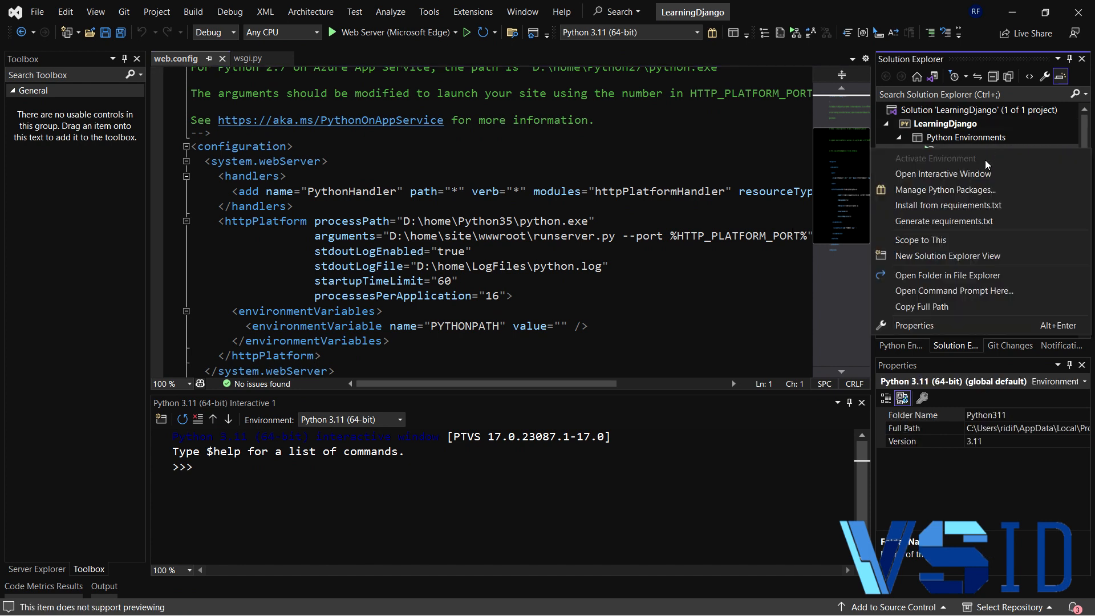
left_click(977, 220)
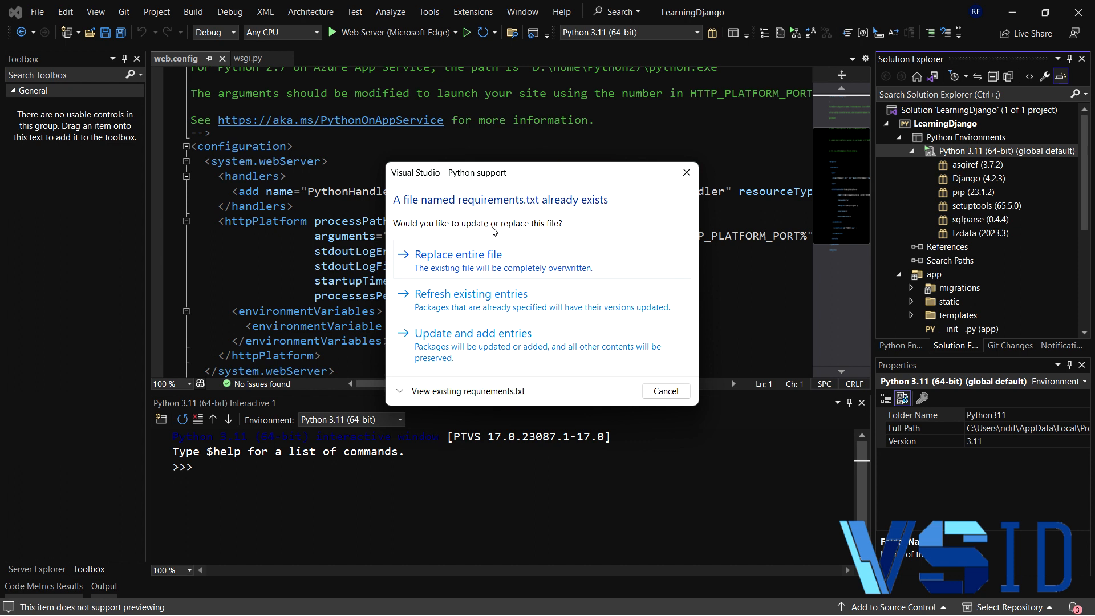
left_click(513, 265)
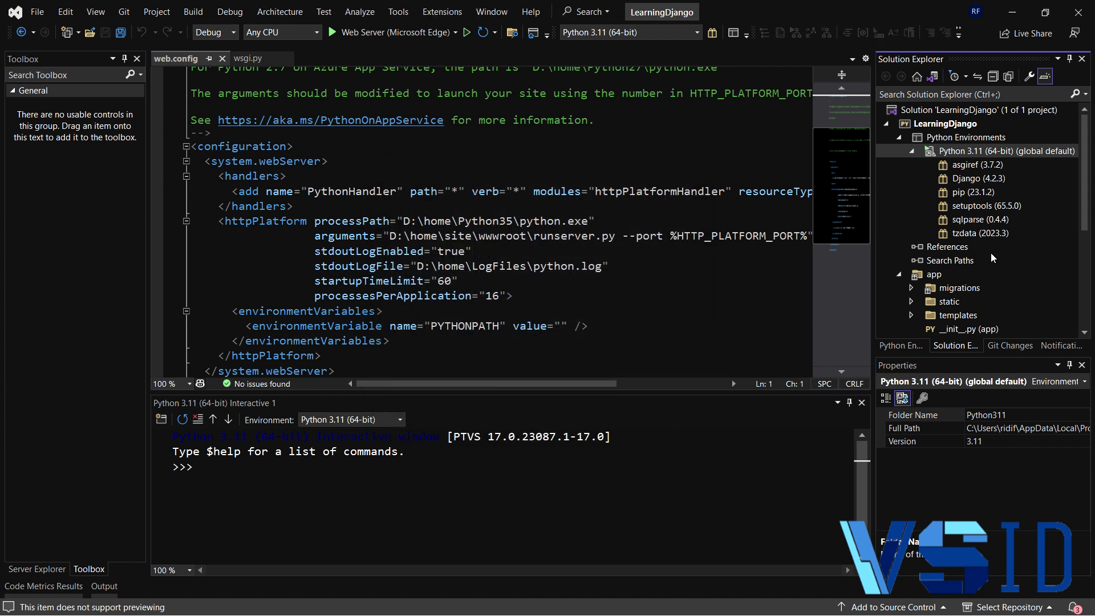
scroll(990, 252, "down", 5)
double_click(964, 315)
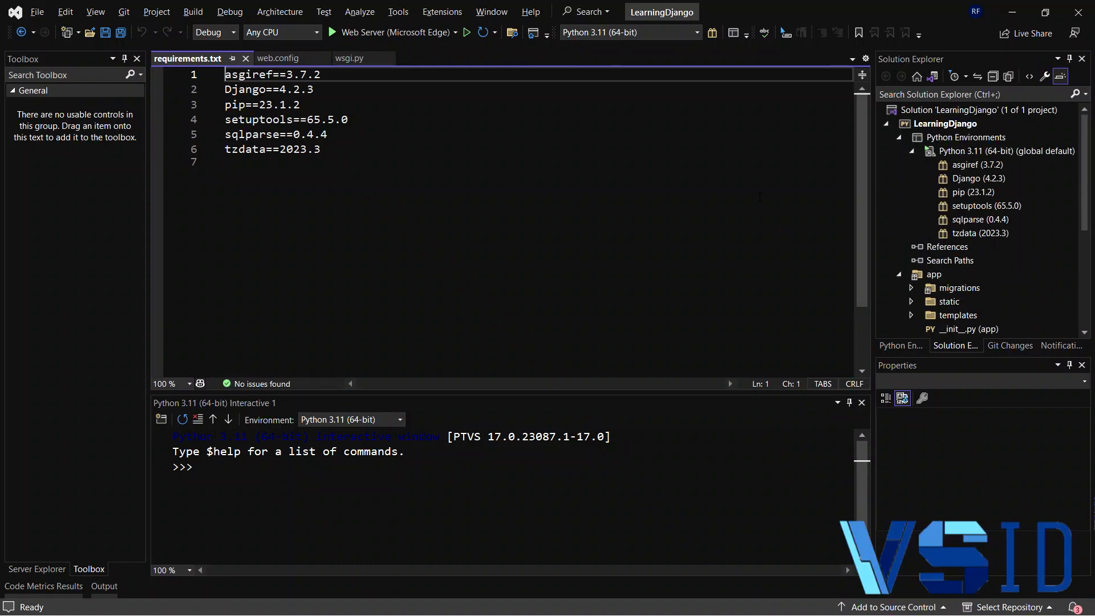
- Open the publish page for the LearningDjango project, accepting the notice about changed Python publishing
right_click(949, 128)
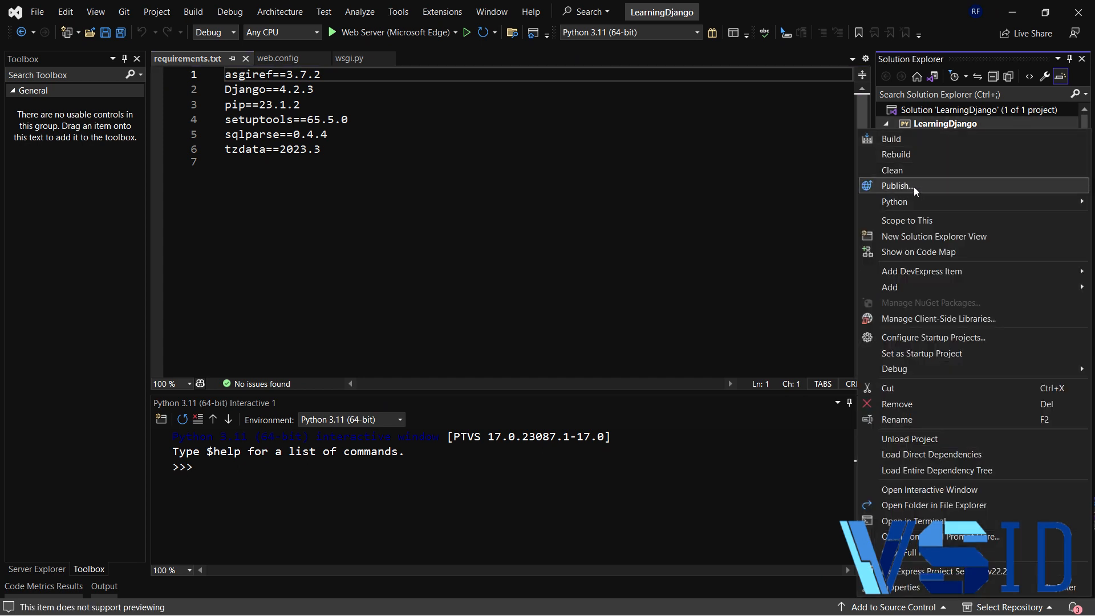
left_click(915, 185)
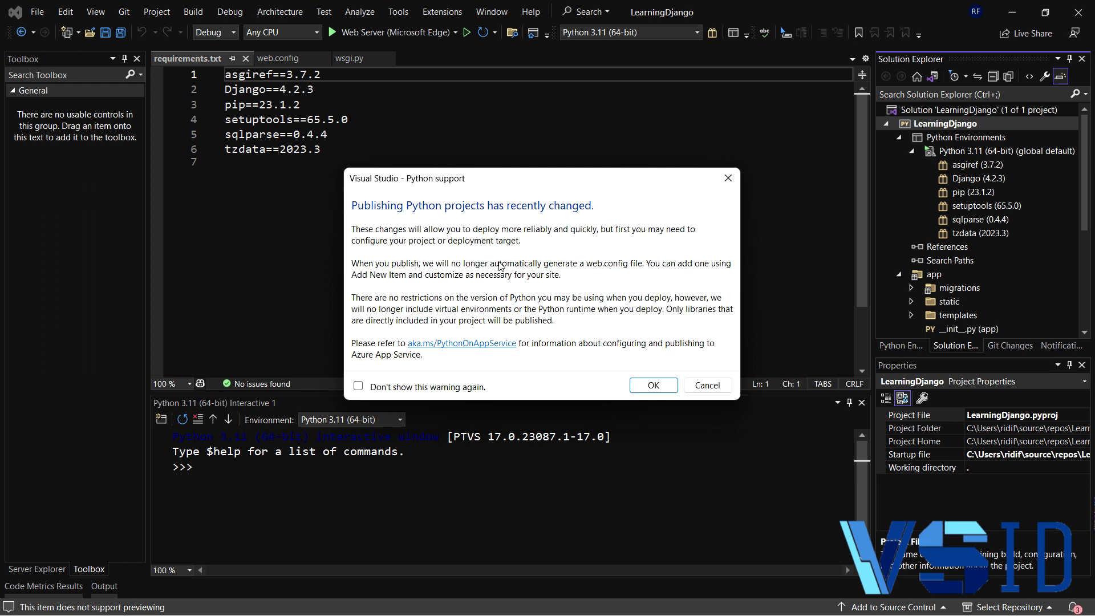
left_click(654, 385)
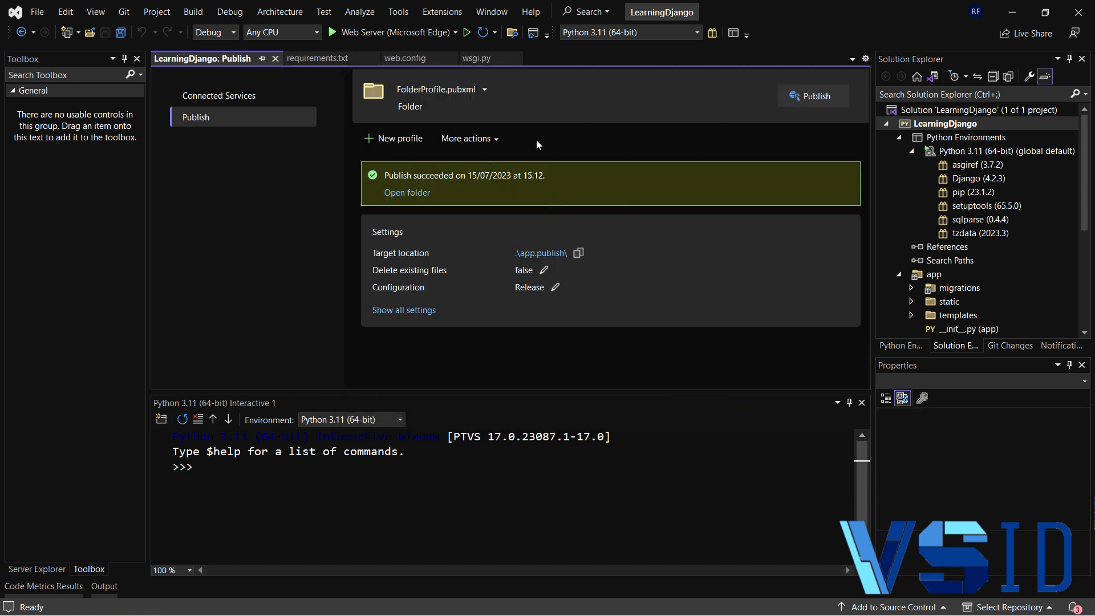
left_click(403, 141)
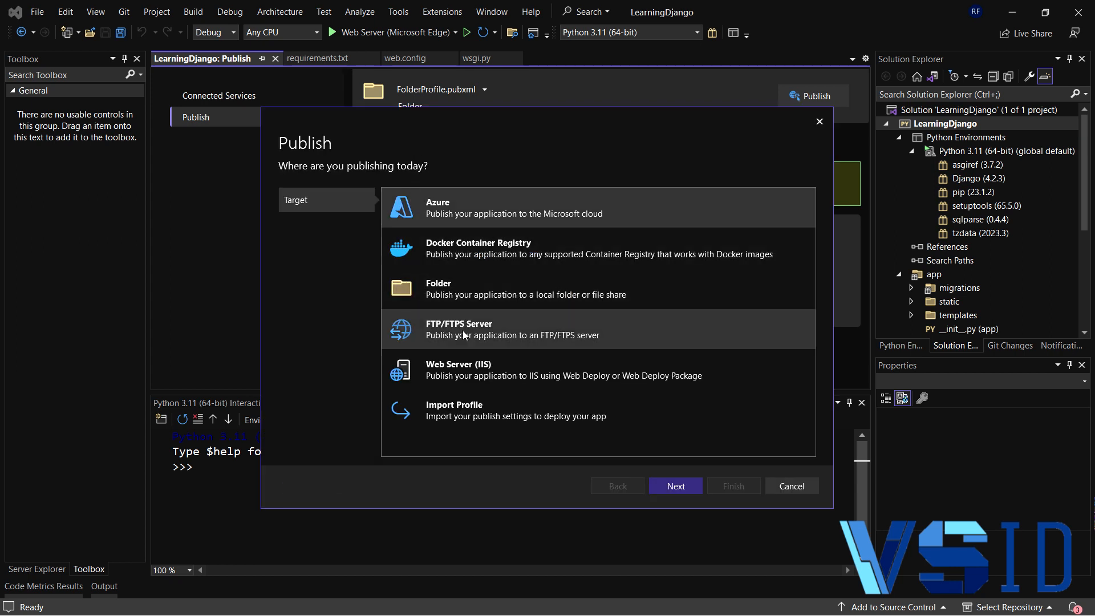
left_click(517, 299)
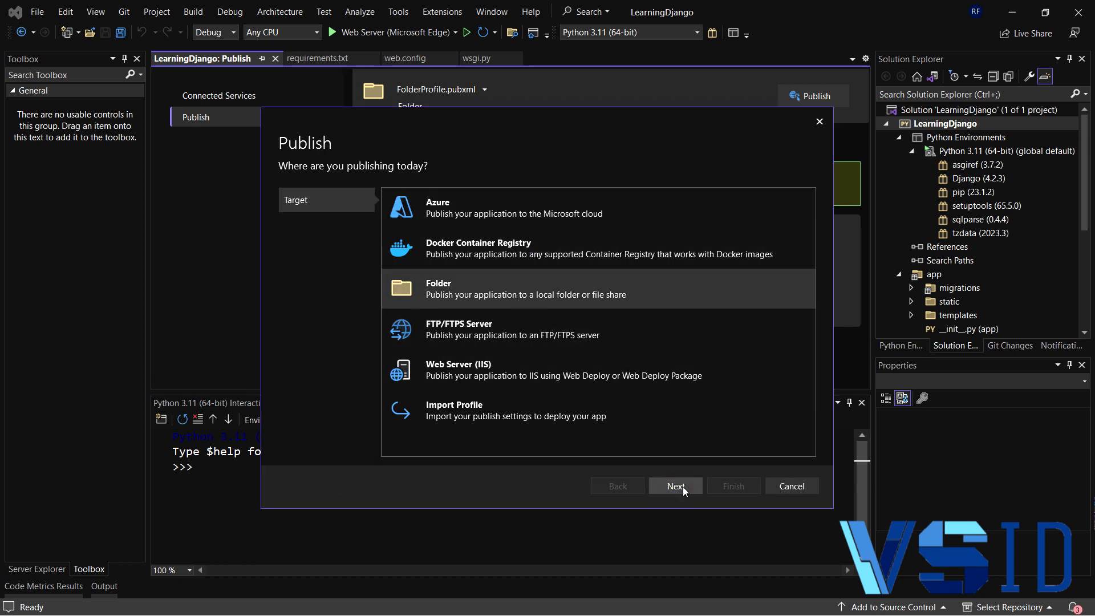
left_click_drag(630, 136, 523, 143)
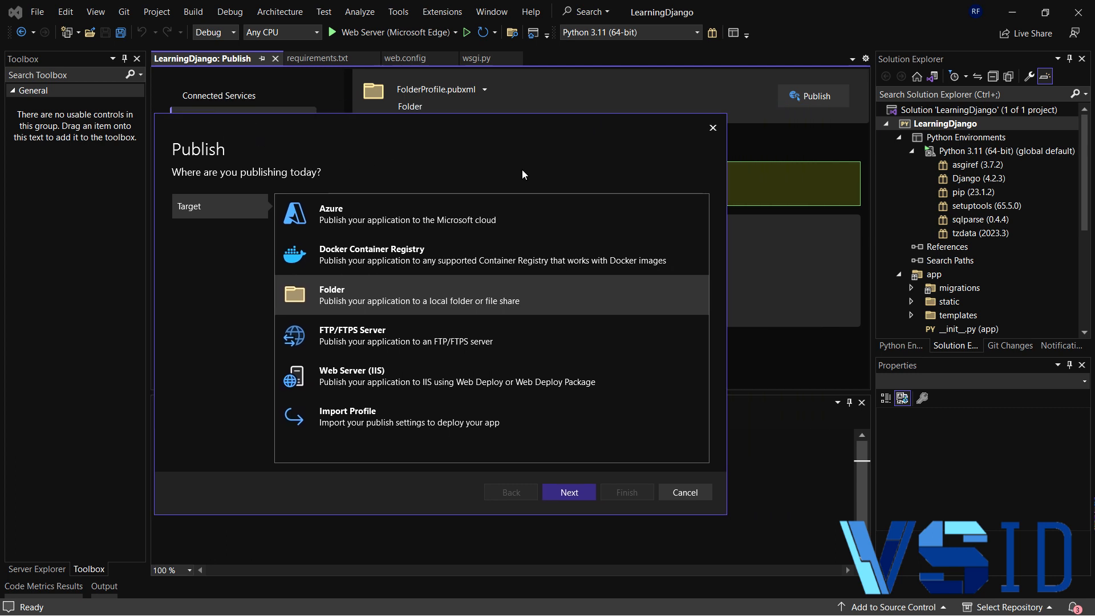
left_click(695, 496)
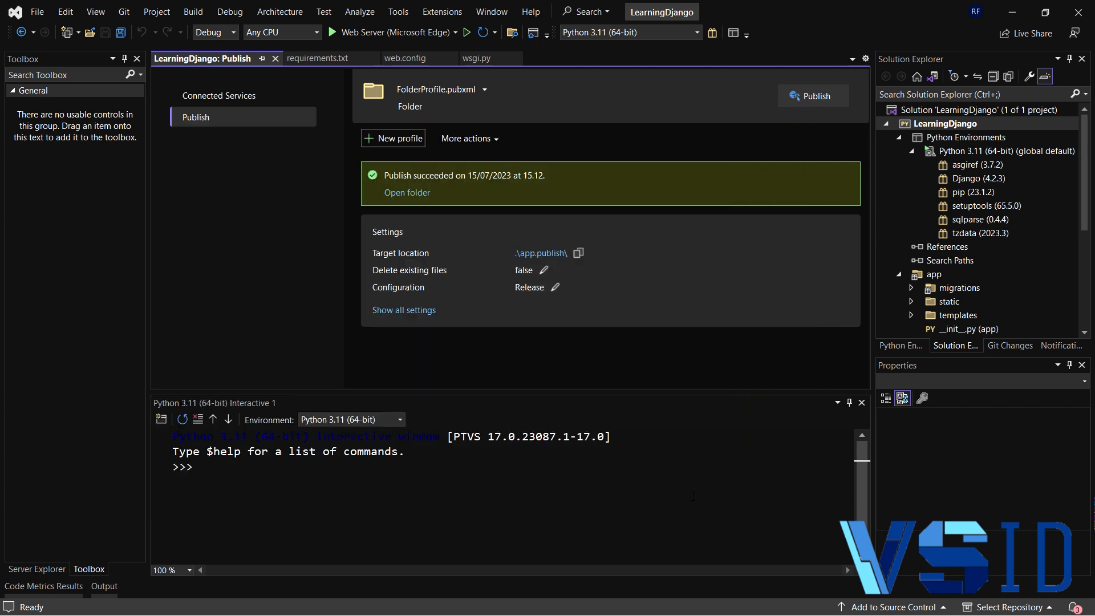
- Publish the project with FolderProfile.pubxml and open the app.publish target folder in a maximized window
left_click(826, 97)
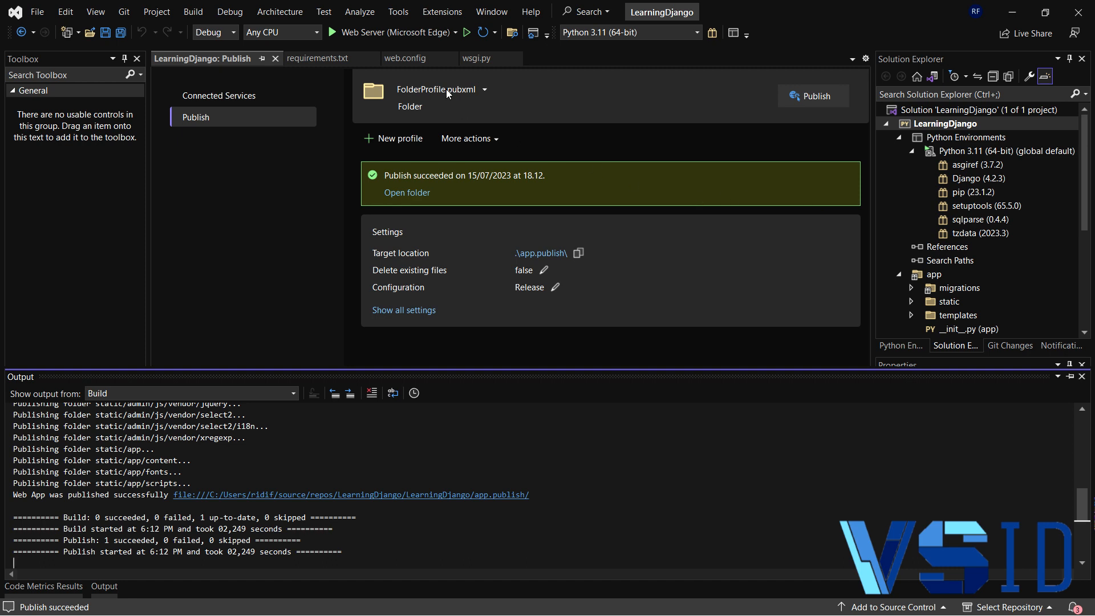
left_click(542, 254)
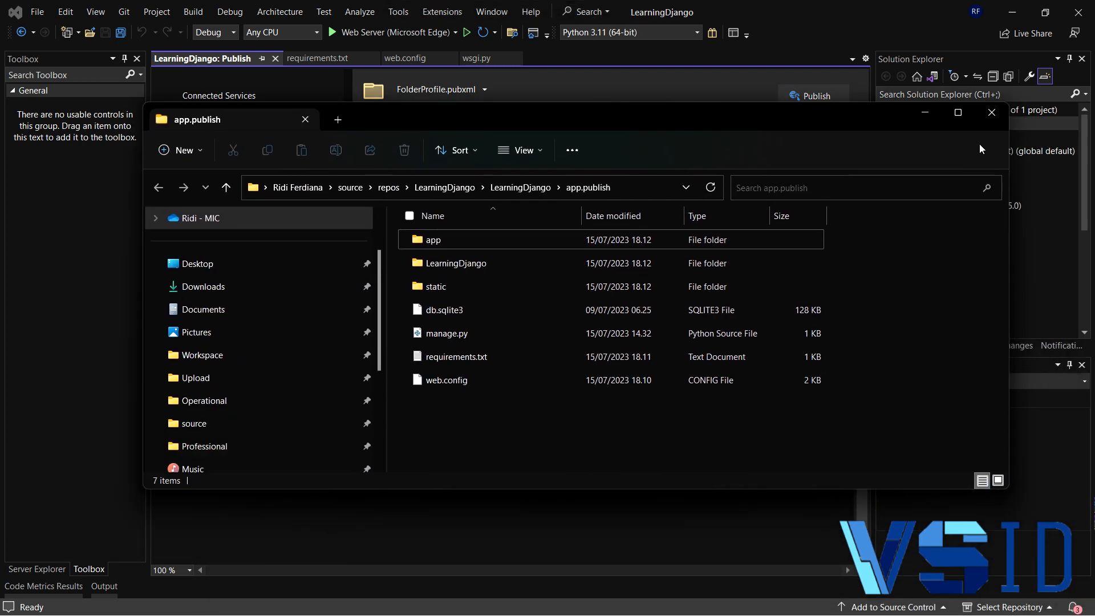
left_click(959, 112)
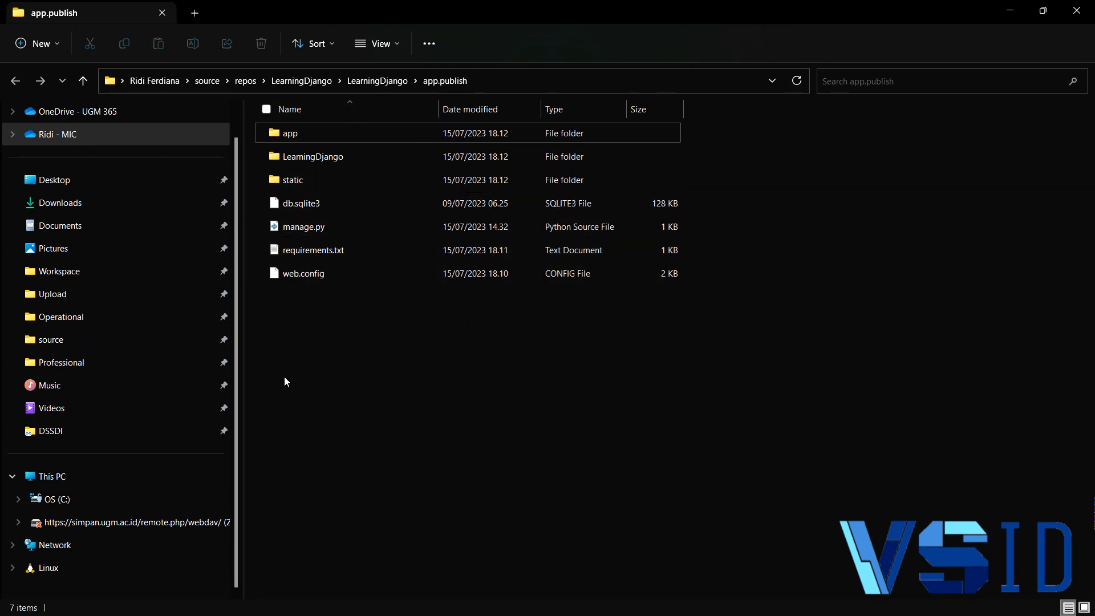
- Compress all the published files and folders in app.publish into a ZIP file named app.zip
left_click_drag(281, 350, 401, 131)
right_click(401, 132)
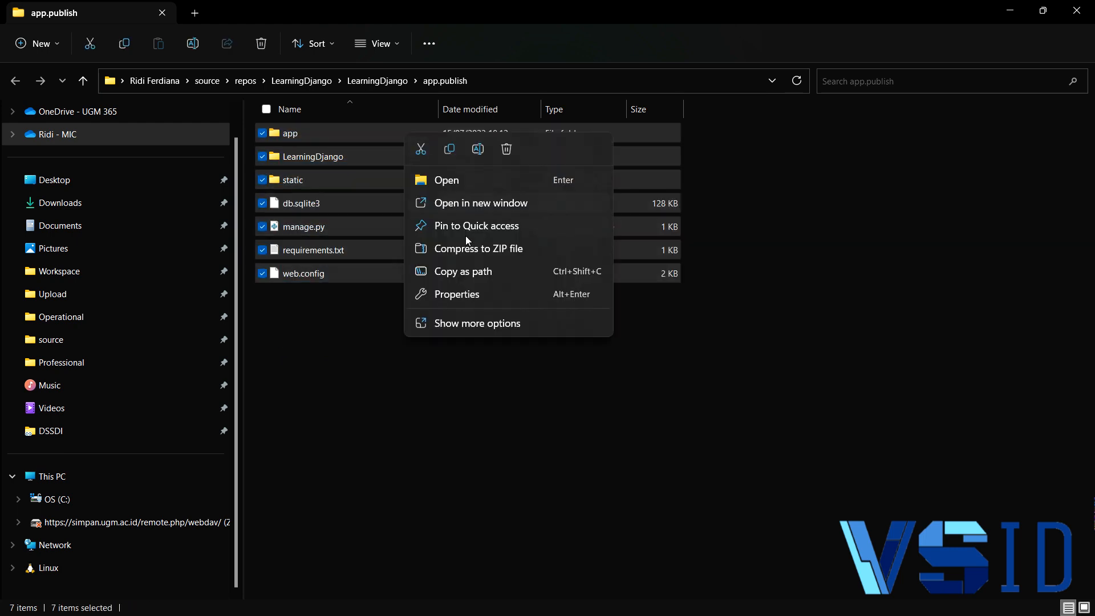
left_click(471, 249)
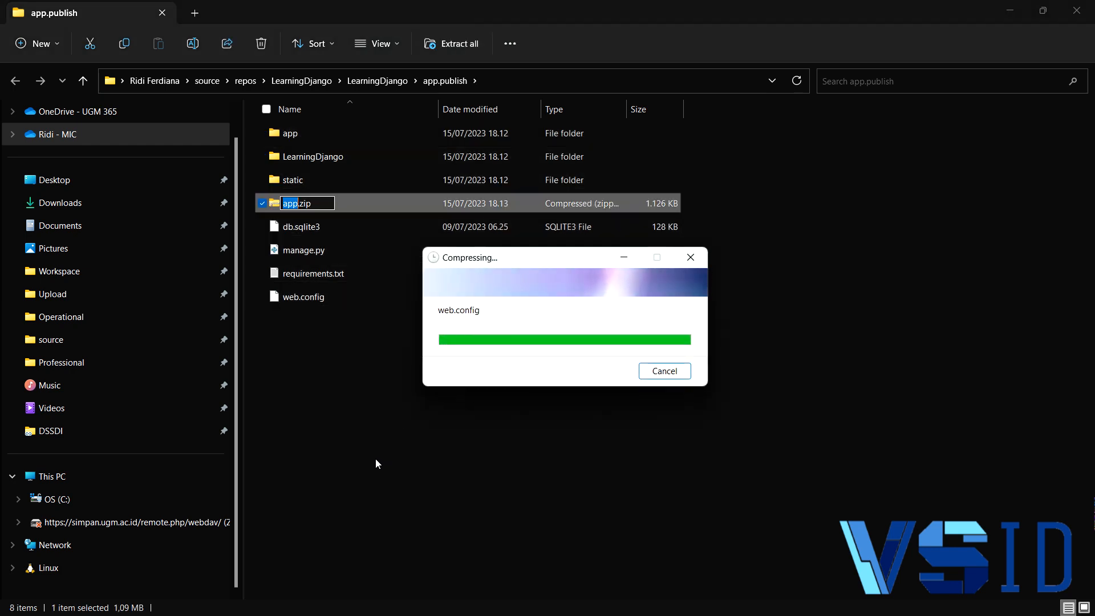
left_click(358, 447)
left_click(347, 206)
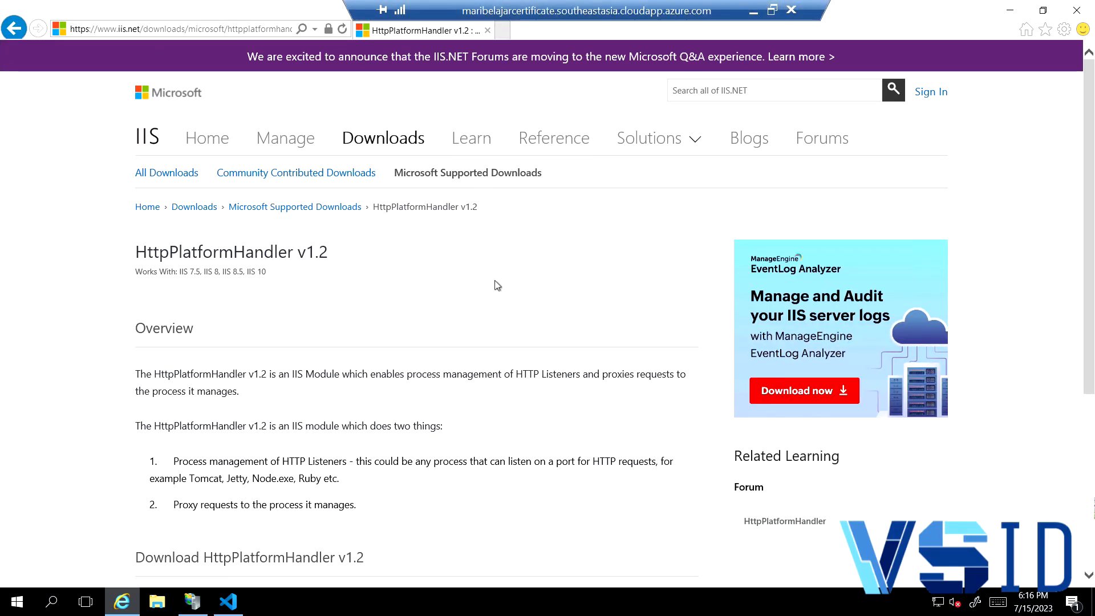
- On the remote server, review the HttpPlatformHandler v1.2 download page and switch to Internet Information Services (IIS) Manager
scroll(494, 280, "down", 1)
scroll(493, 290, "down", 1)
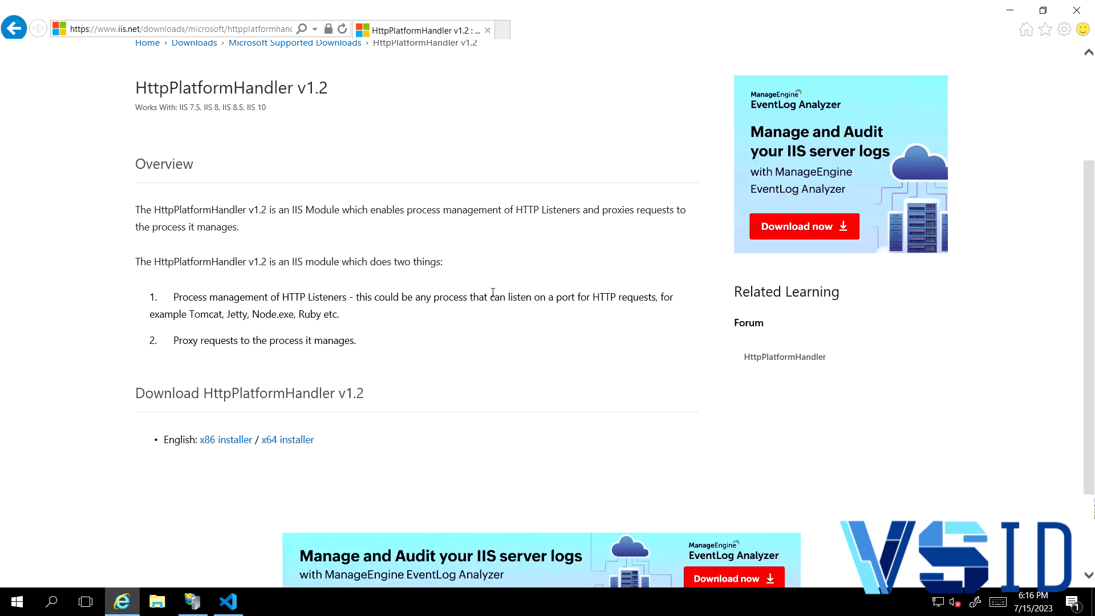
scroll(493, 293, "up", 1)
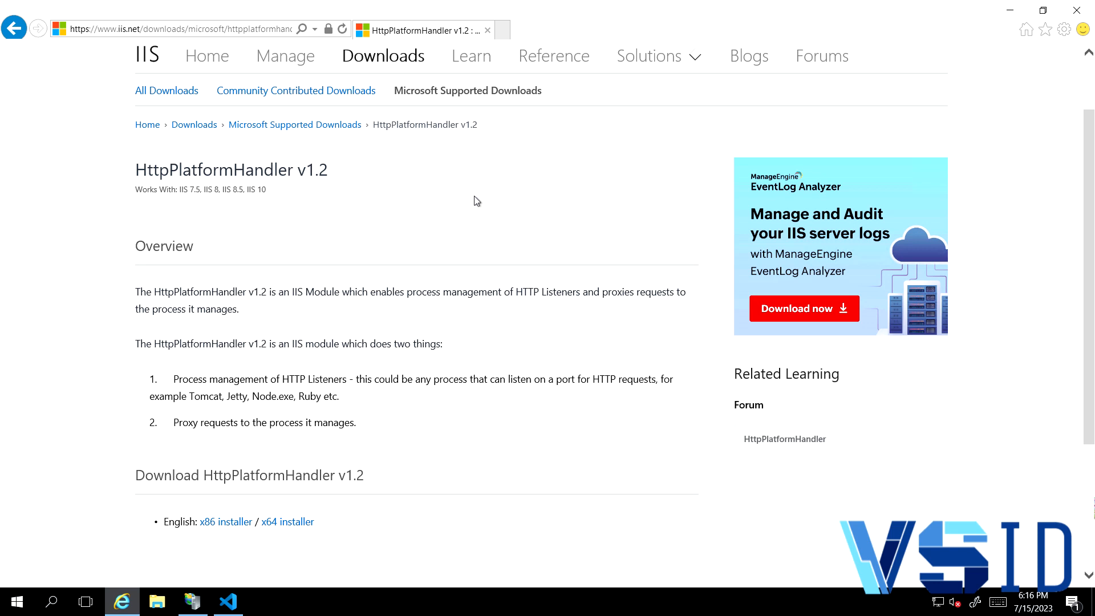
mouse_move(194, 600)
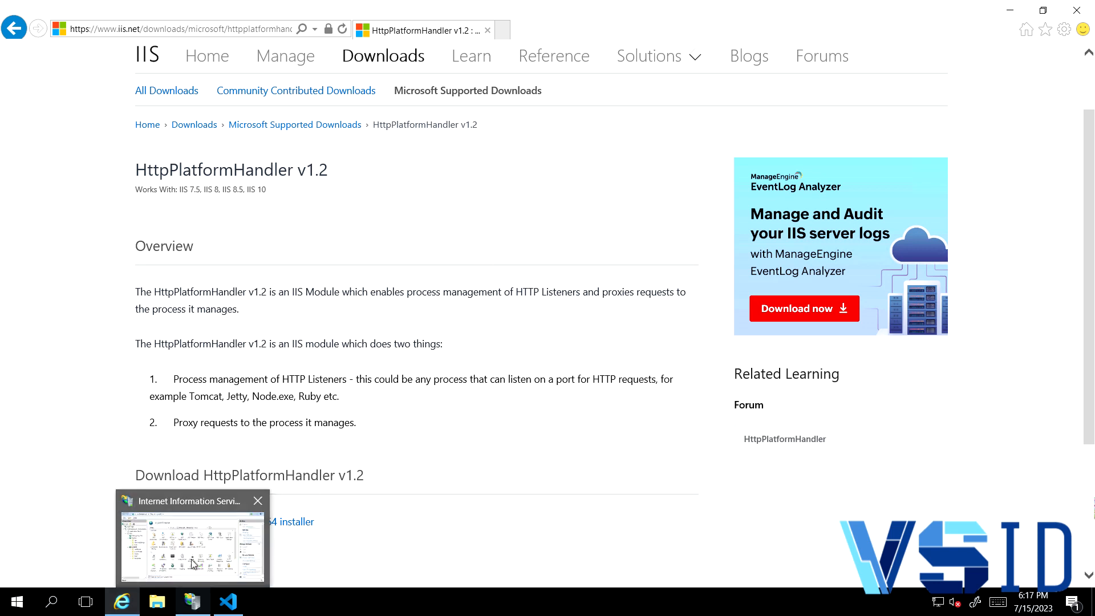
mouse_move(193, 562)
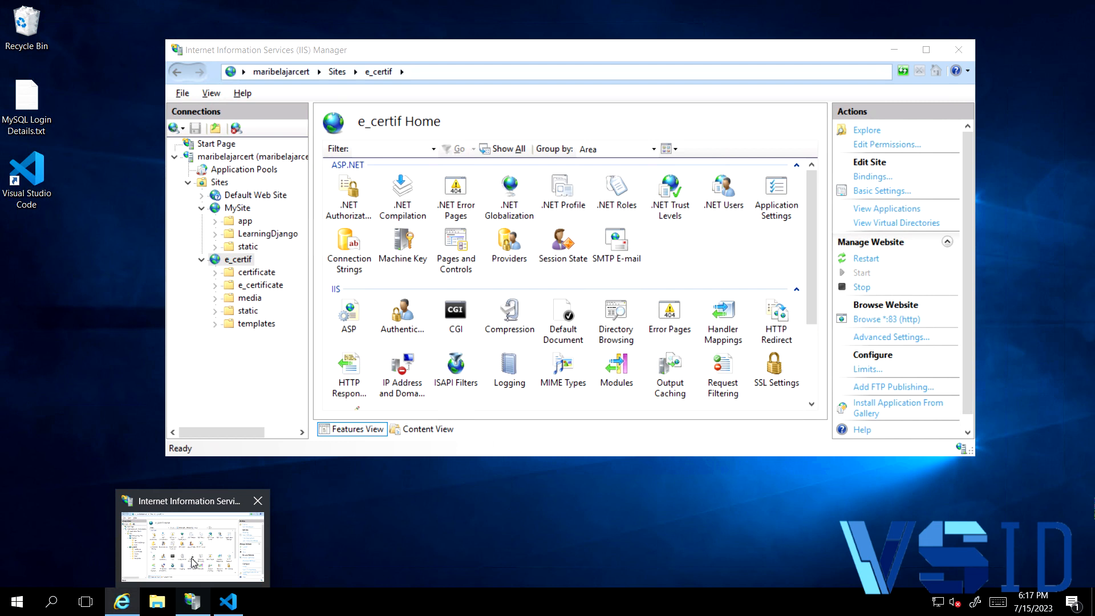
left_click(194, 563)
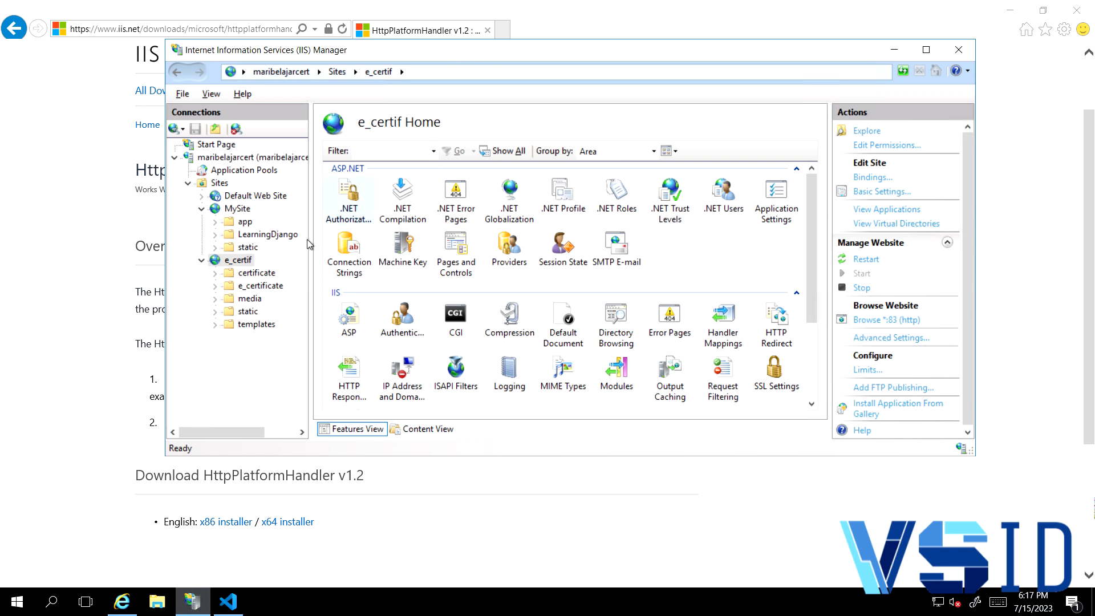
- Run the x64 installer of HttpPlatformHandler v1.2 from its download page and cancel out of the setup wizard
left_click(587, 494)
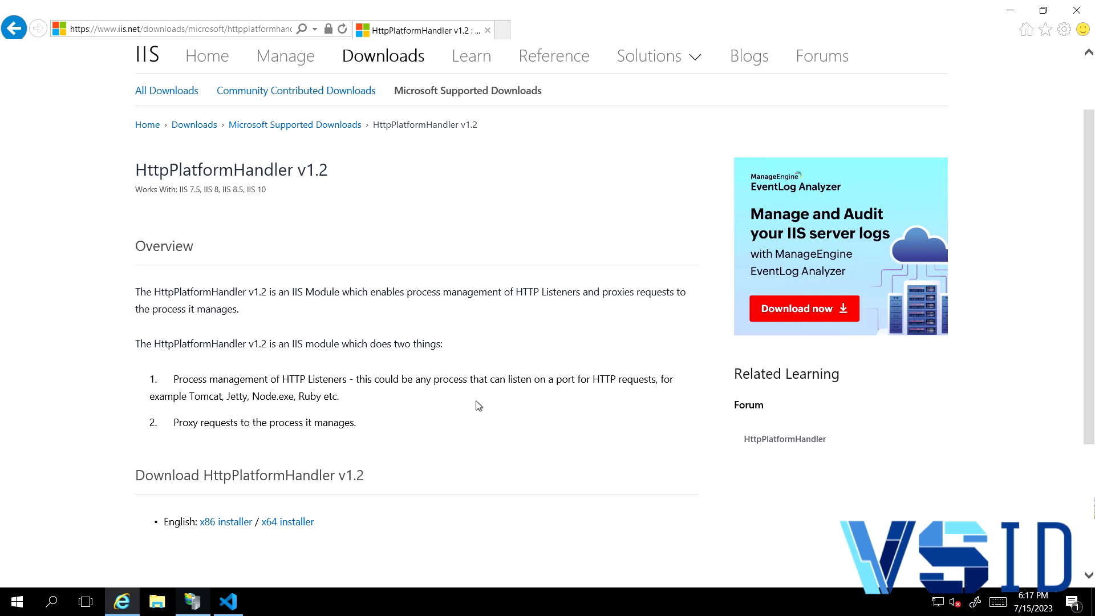
scroll(477, 400, "down", 3)
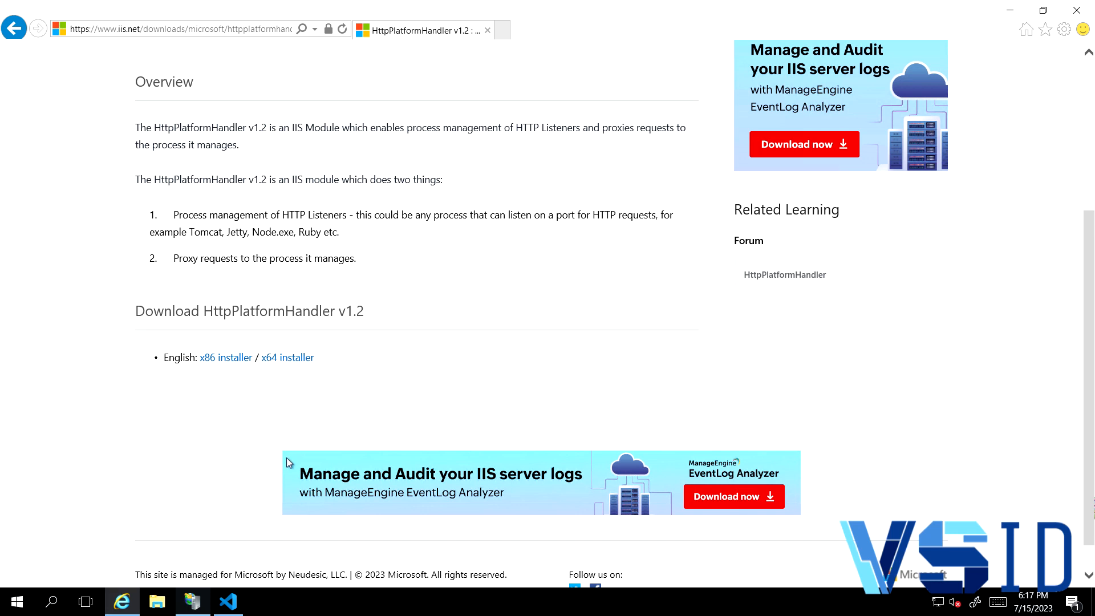
mouse_move(200, 602)
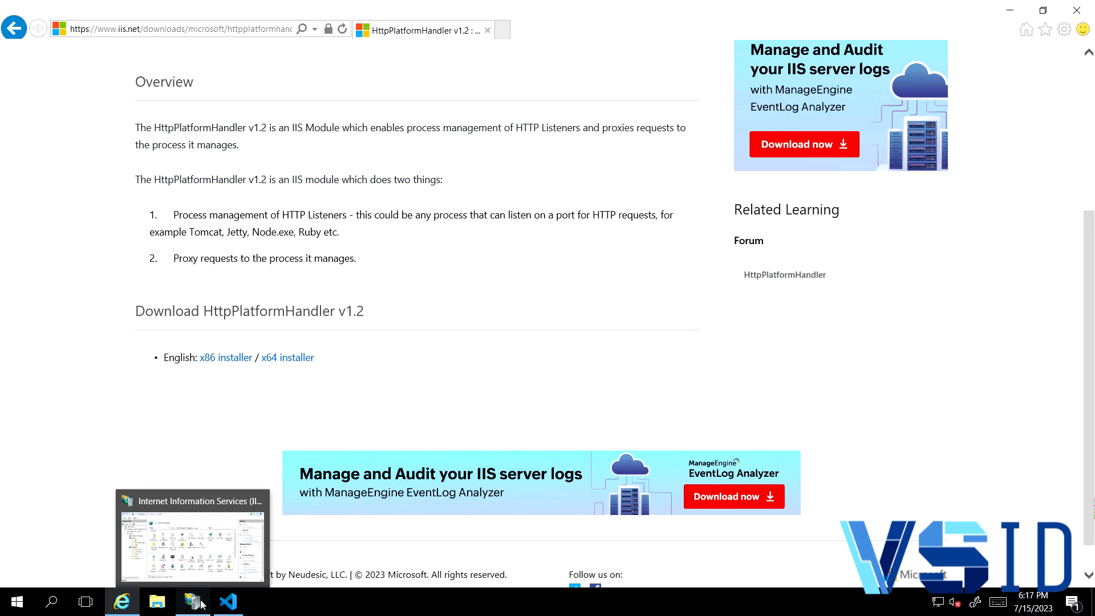
left_click(298, 359)
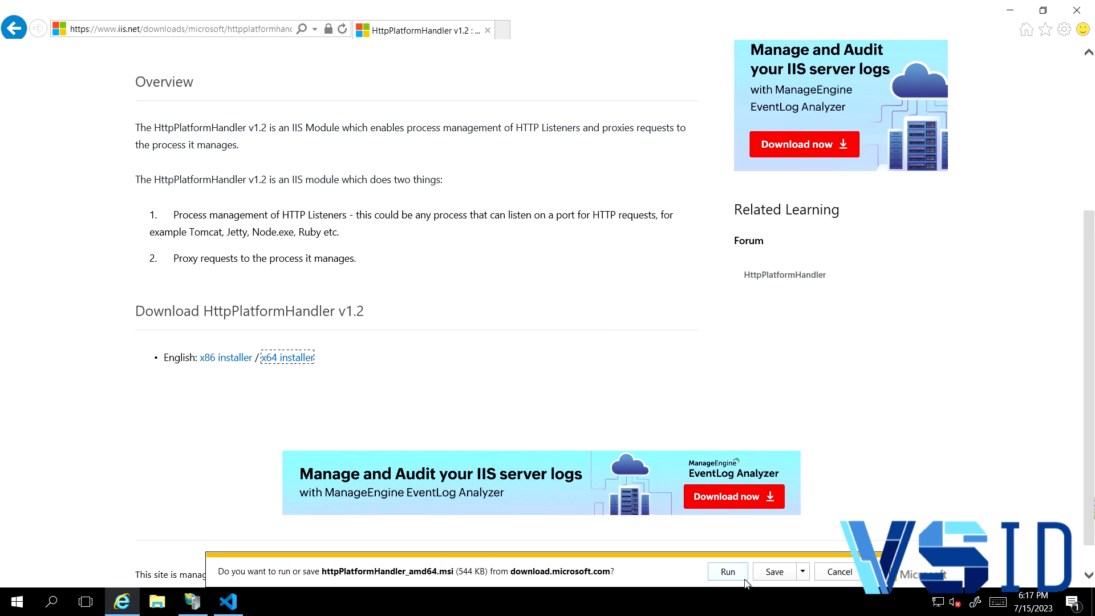
left_click(728, 572)
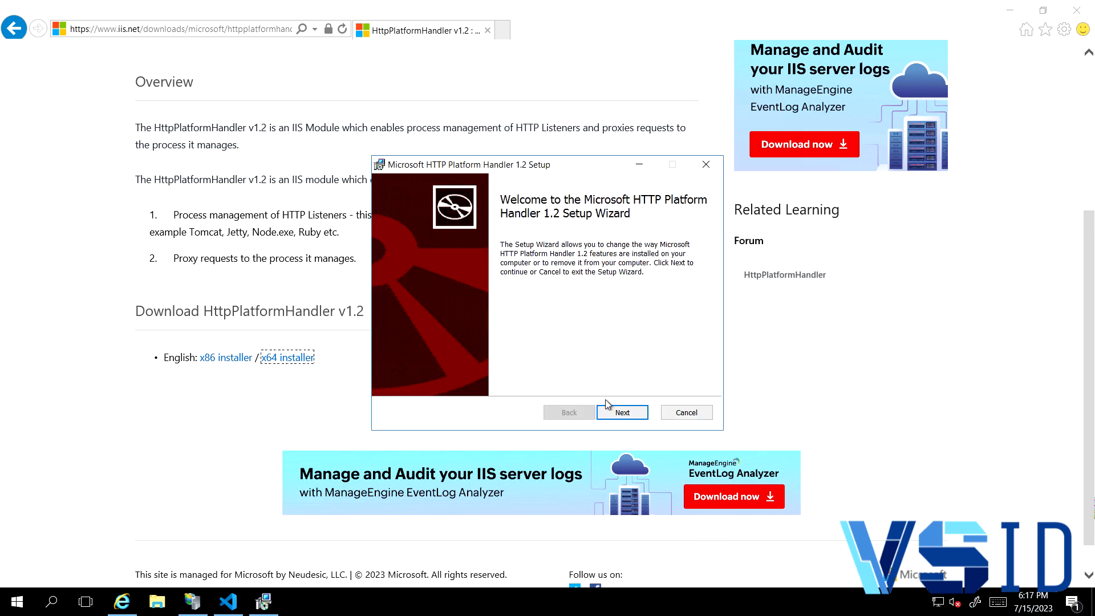
left_click(622, 412)
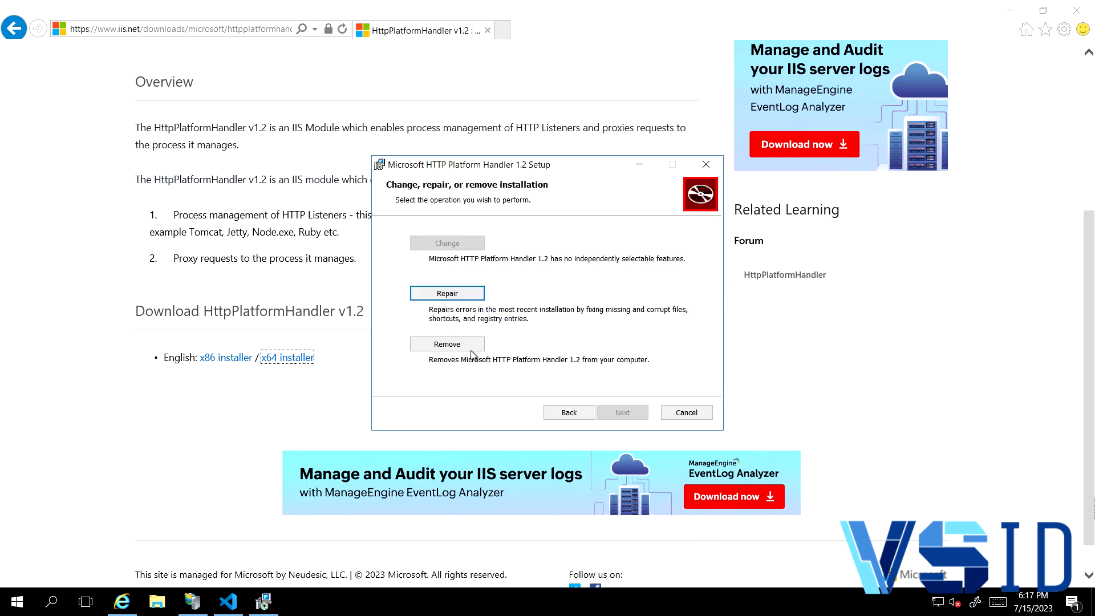
left_click(706, 168)
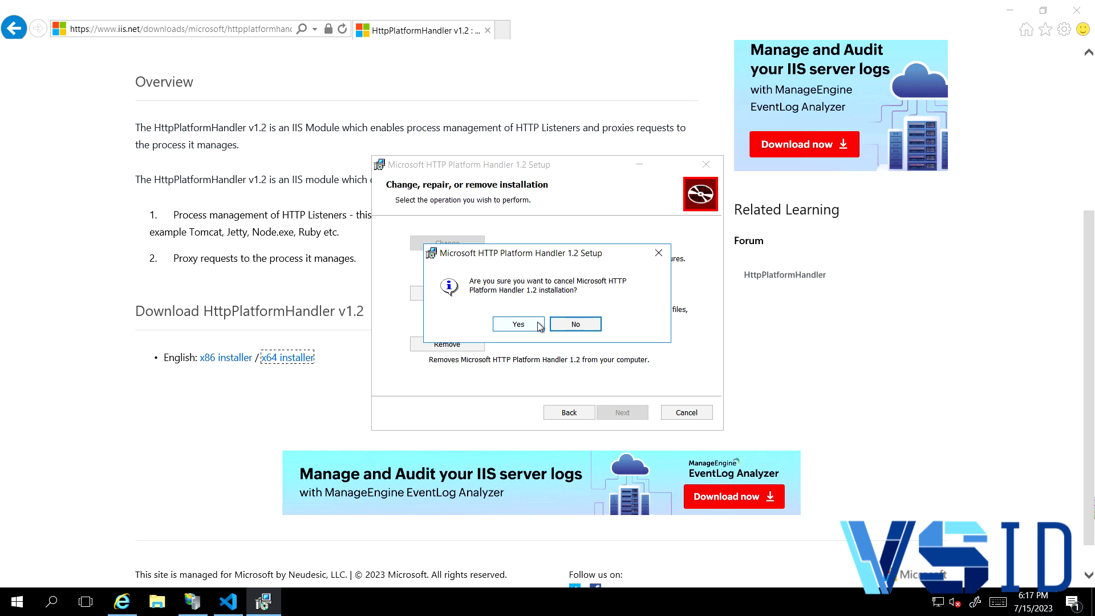
left_click(518, 324)
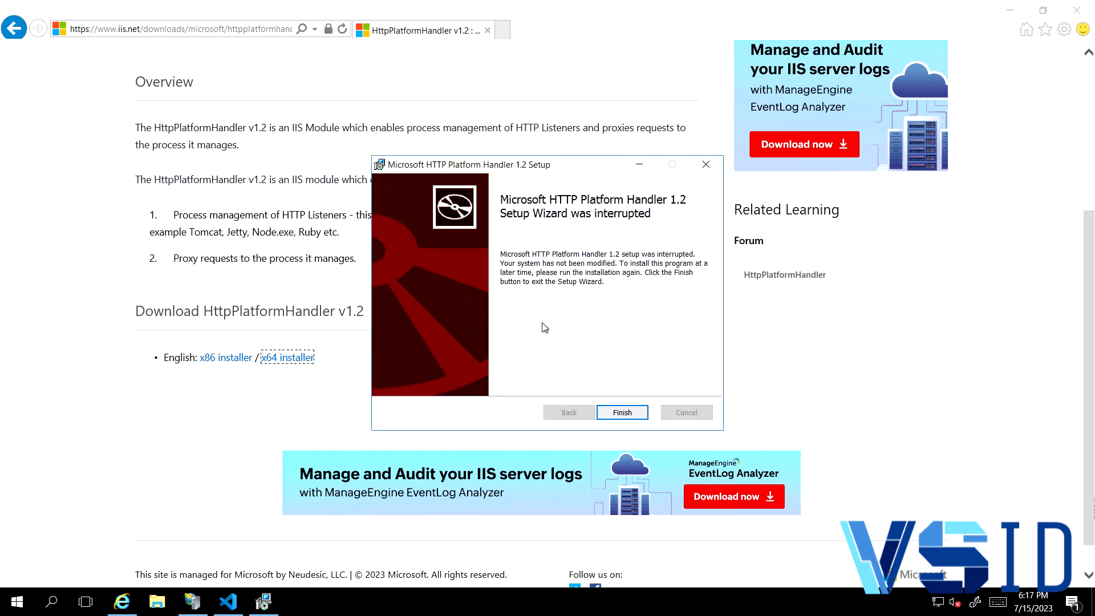
left_click(624, 411)
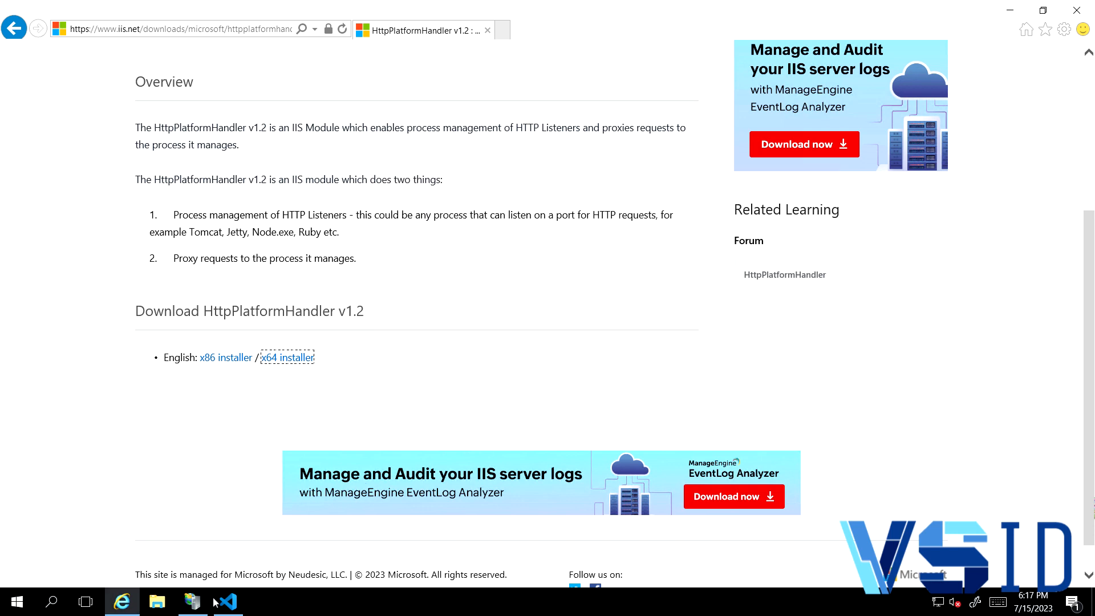
- Select the MySite site in IIS Manager and open the C:\inetpub\mysite folder in File Explorer
left_click(197, 613)
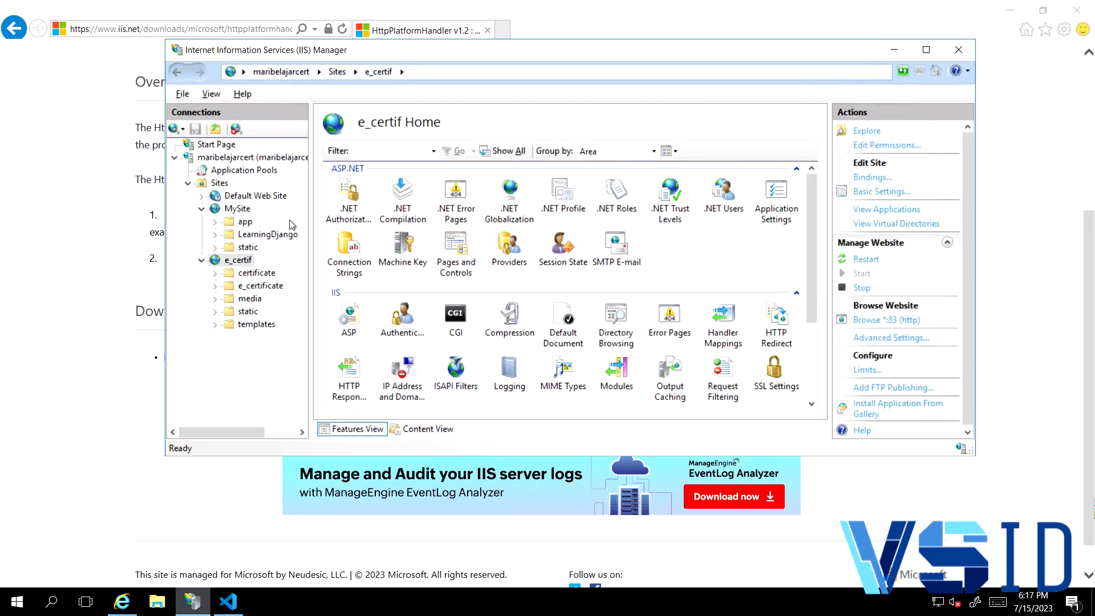
left_click(238, 210)
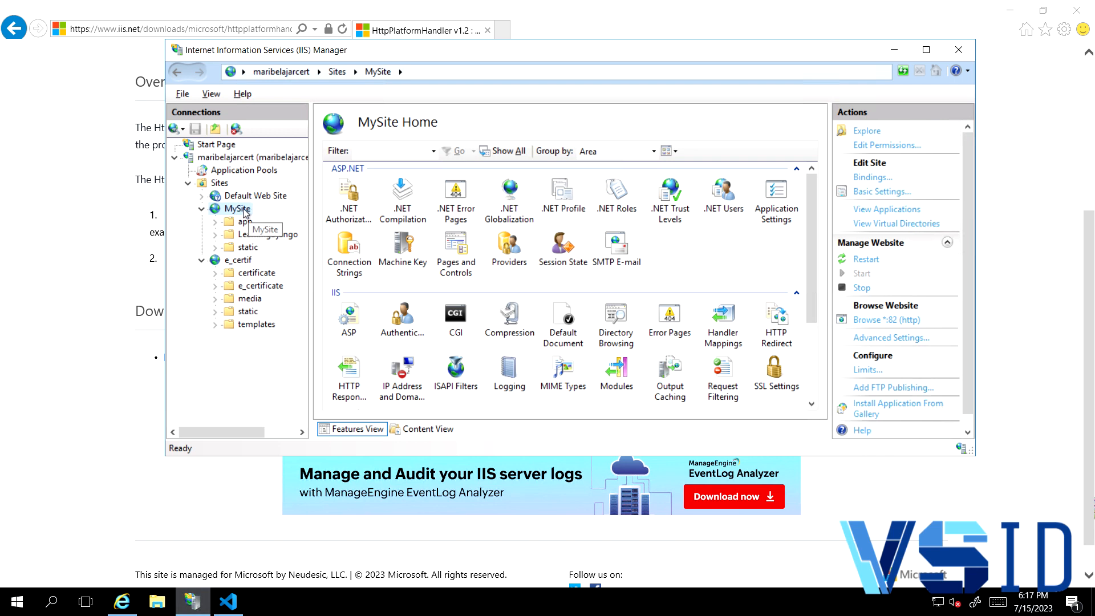
left_click(157, 601)
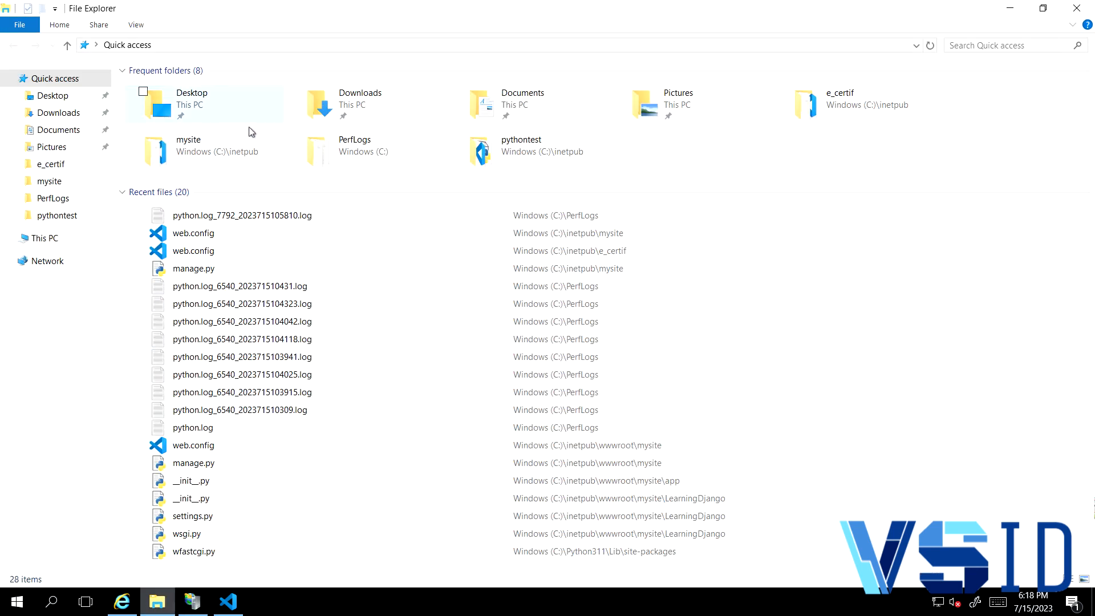
left_click(49, 238)
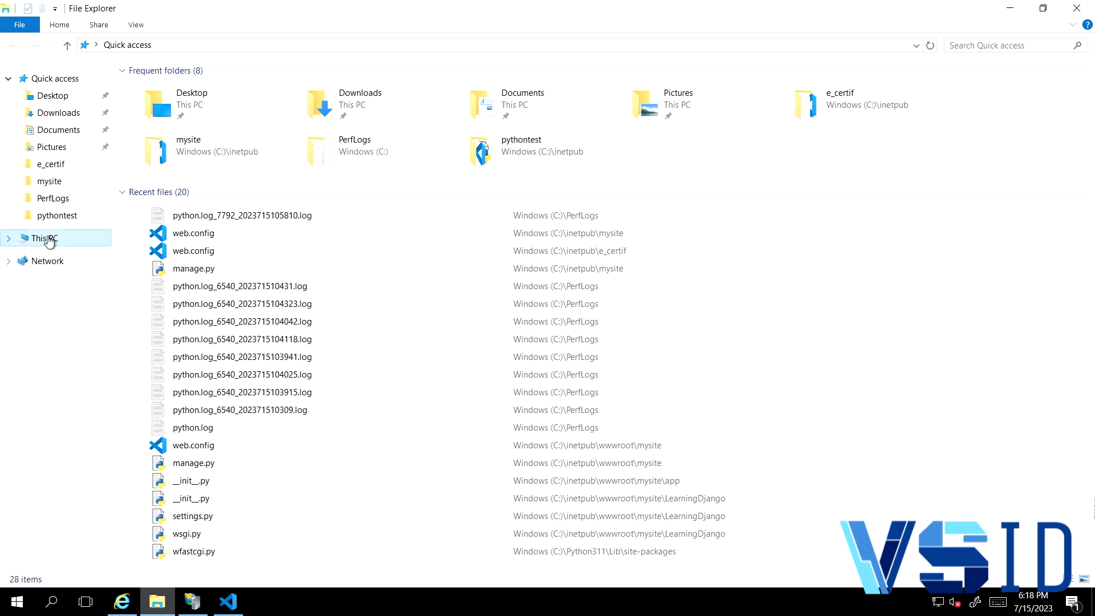
double_click(377, 196)
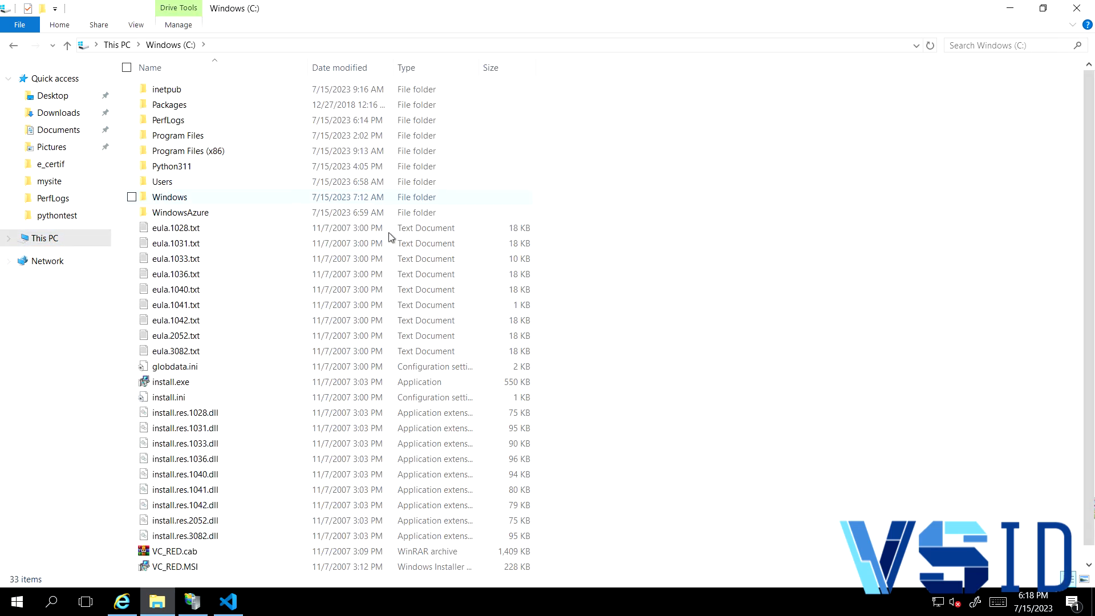
double_click(191, 92)
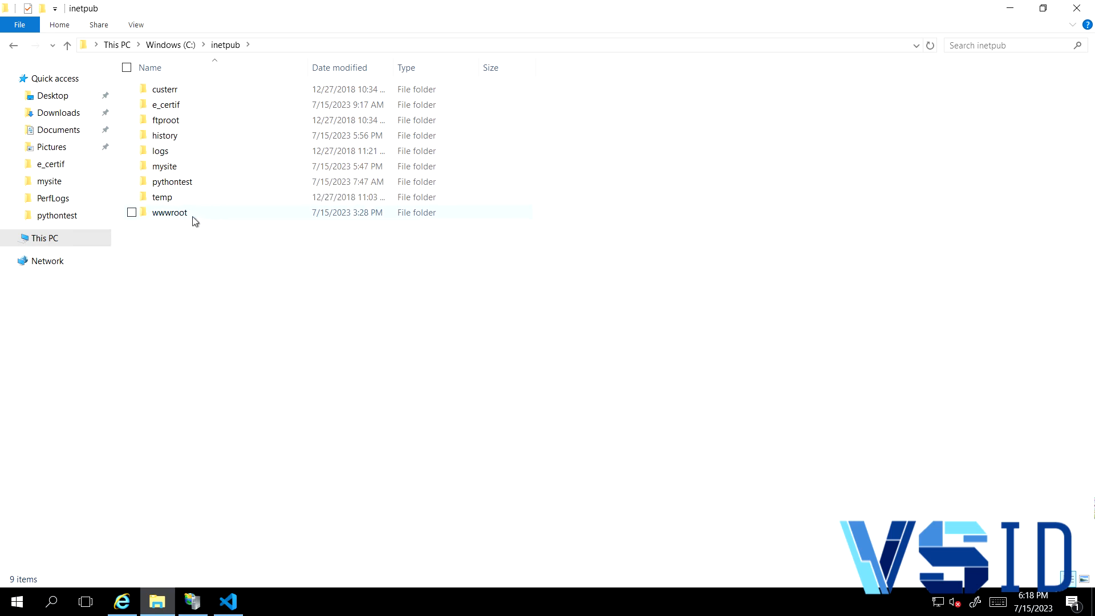
mouse_move(193, 217)
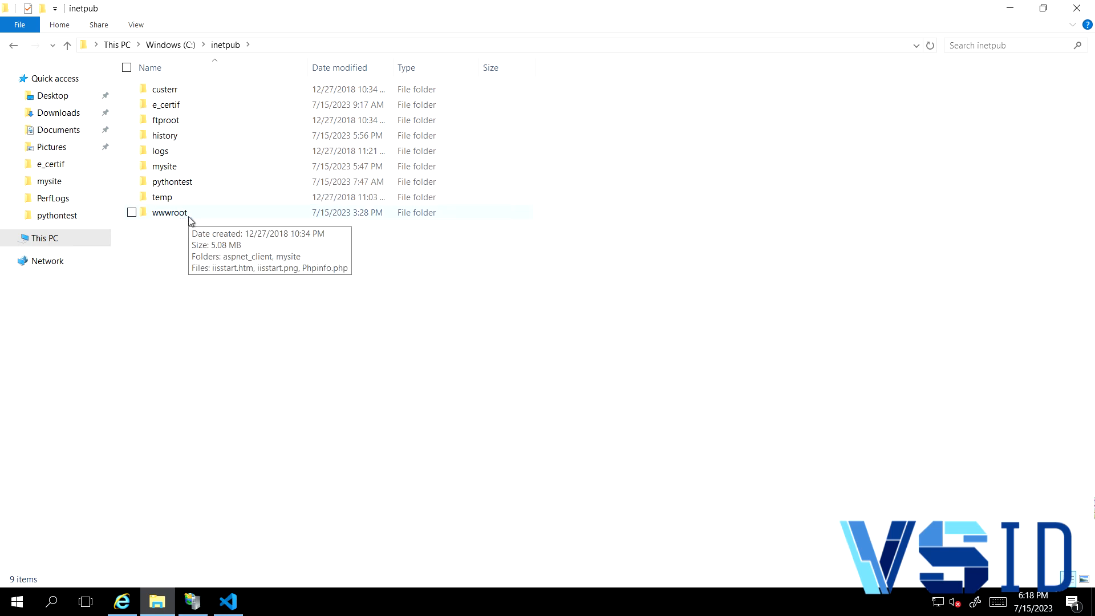
double_click(181, 168)
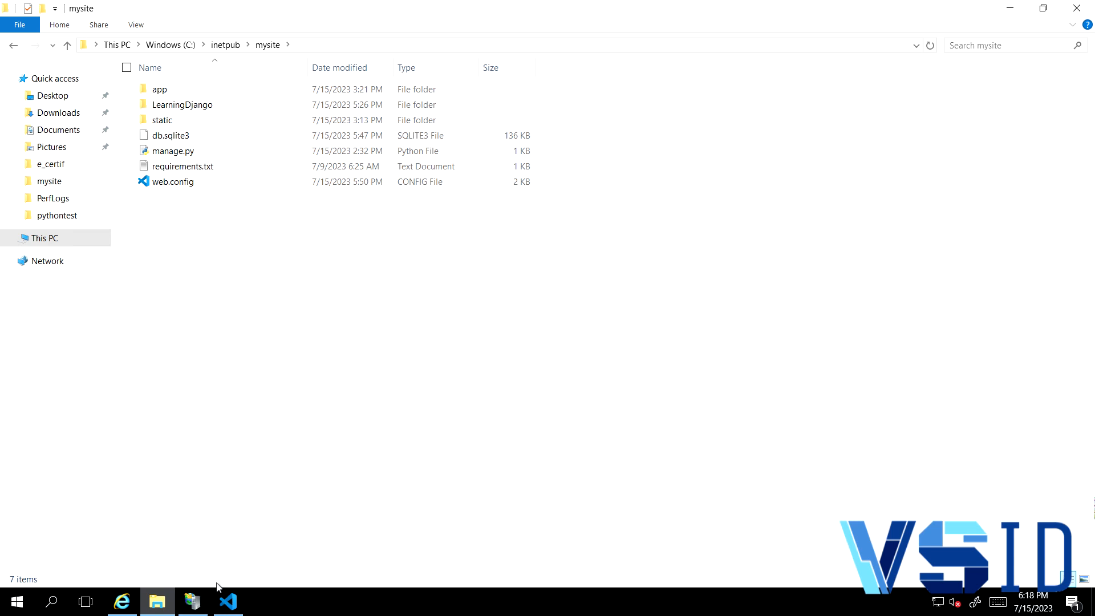
- Start adding a website in IIS Manager with C:\inetpub\mysite as its physical path
left_click(194, 602)
right_click(216, 183)
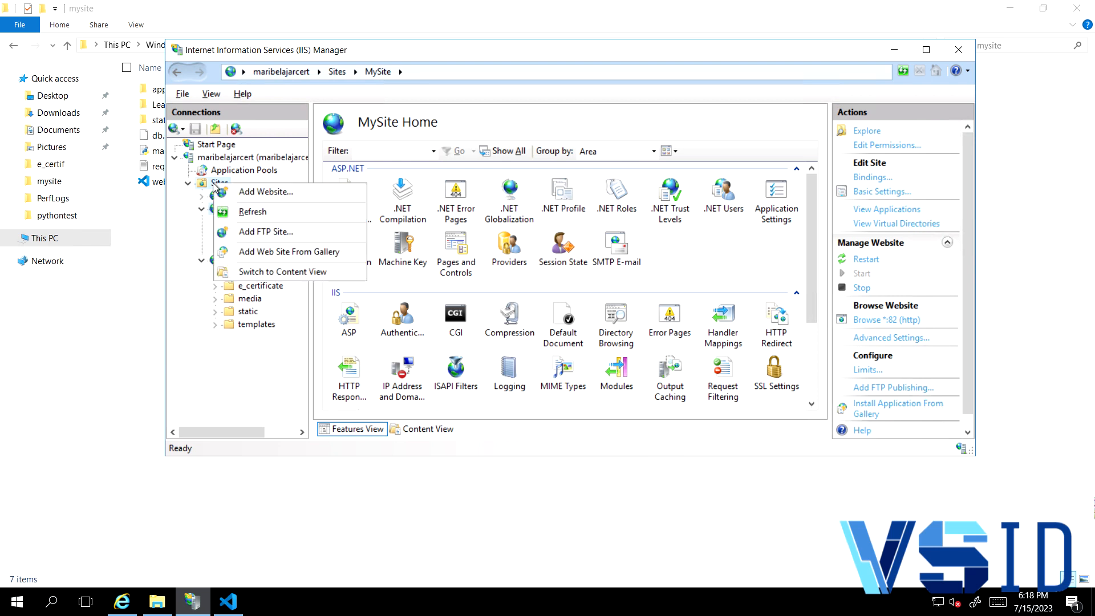
left_click(245, 192)
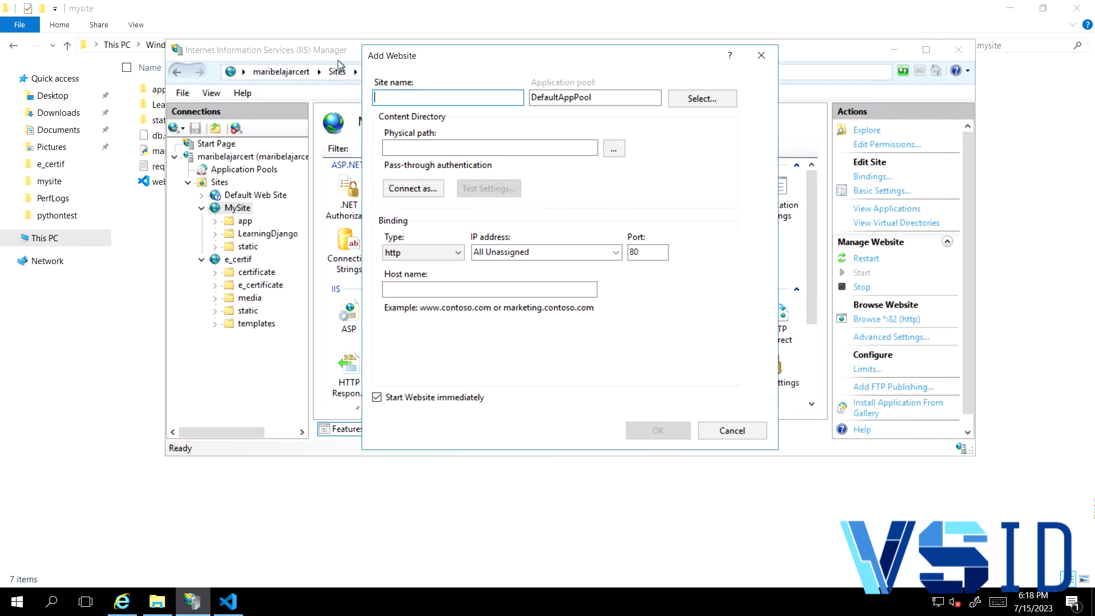
left_click(615, 150)
scroll(555, 330, "down", 2)
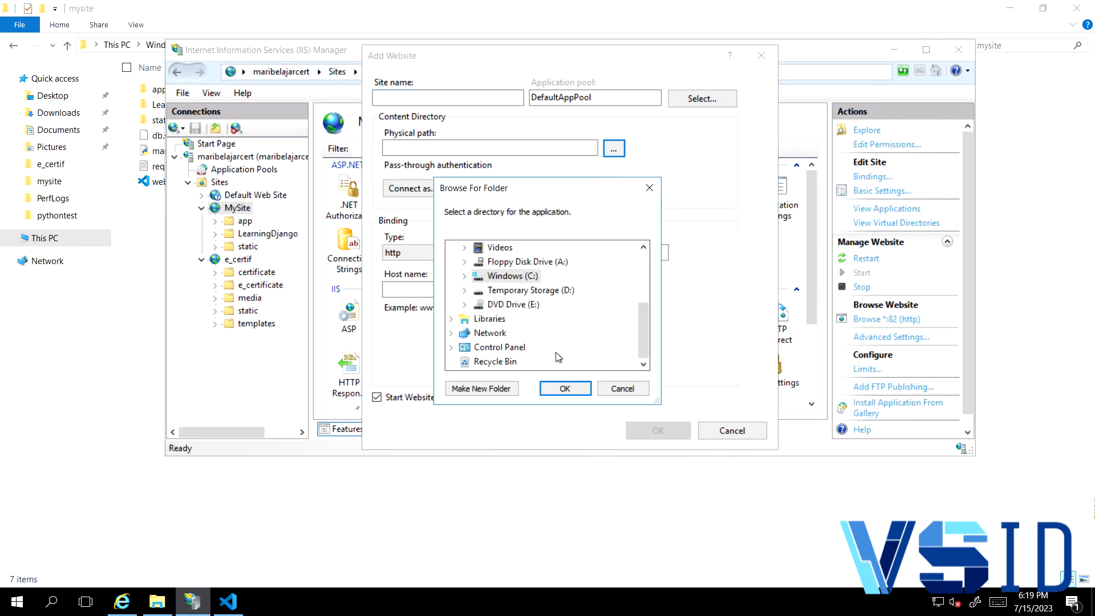
left_click(465, 277)
scroll(539, 318, "down", 2)
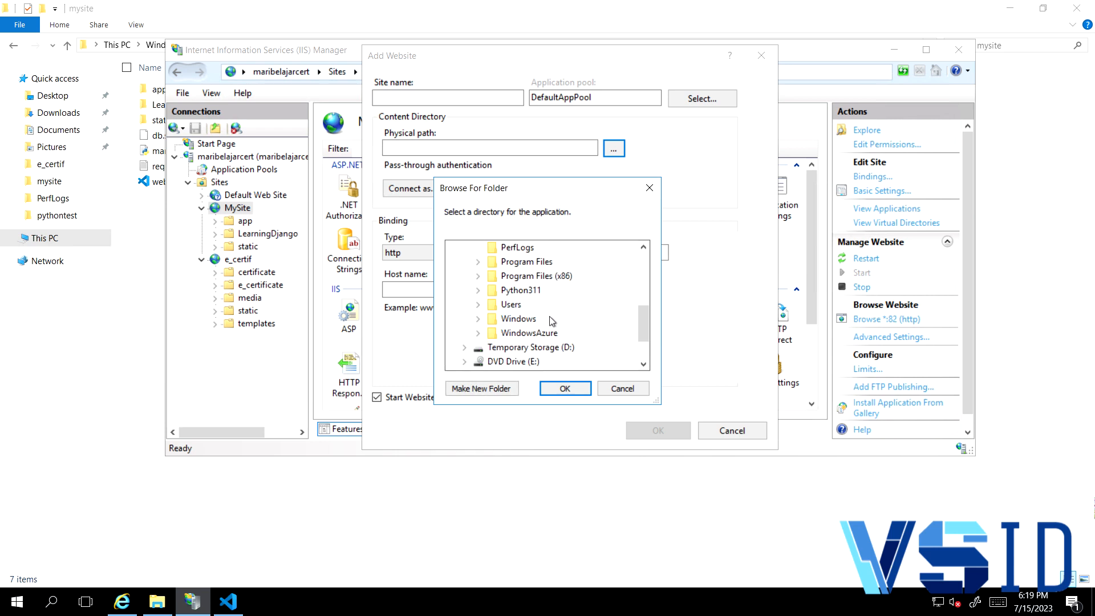
scroll(540, 318, "up", 2)
double_click(516, 263)
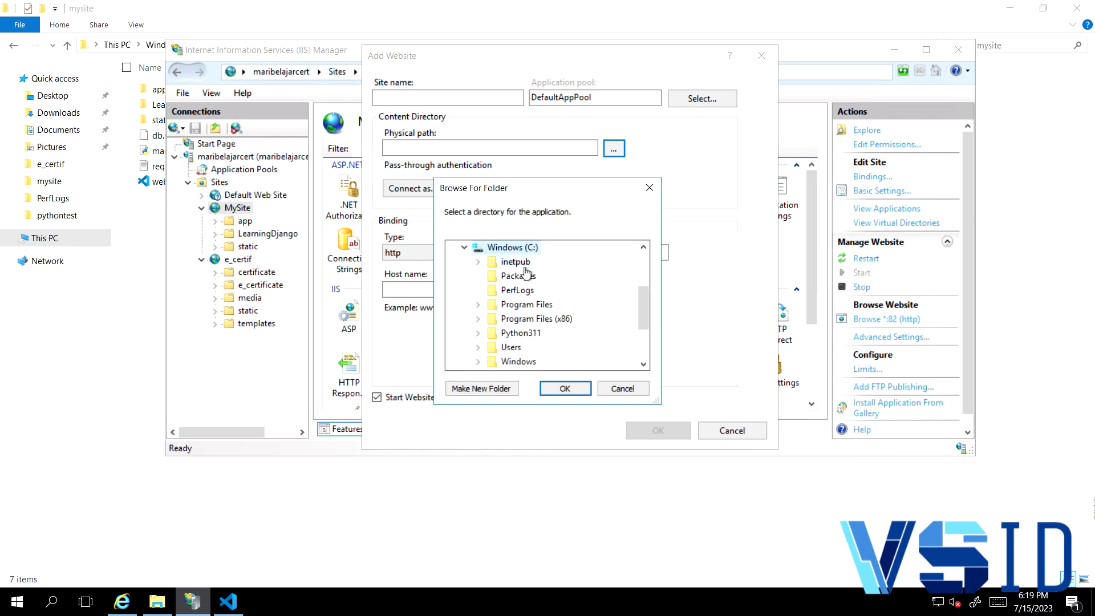
scroll(580, 318, "down", 1)
double_click(527, 290)
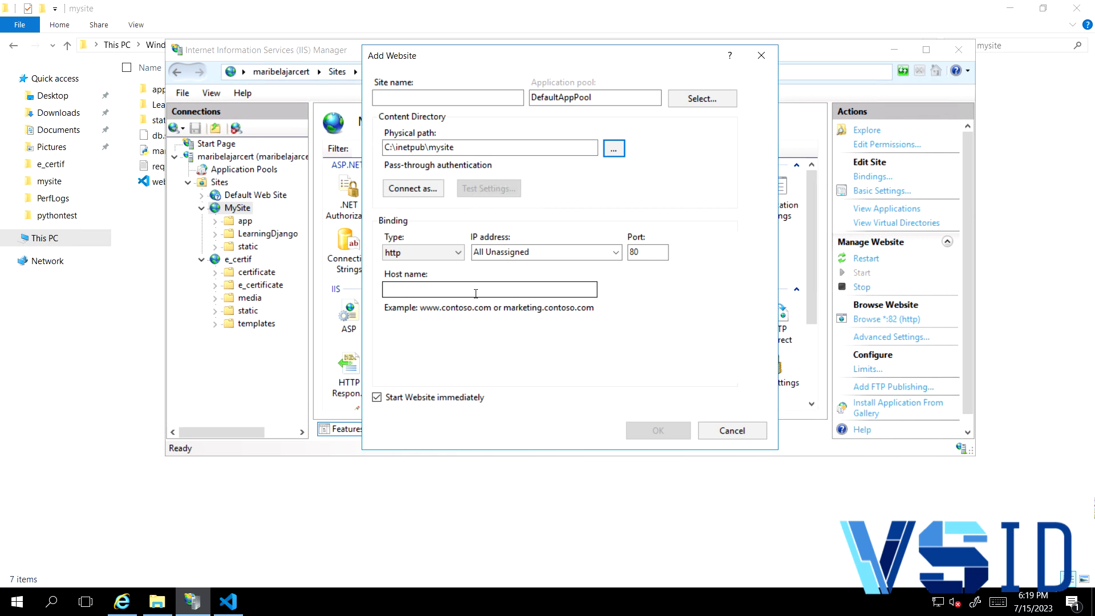
- Check the new website's IP address and host name binding options and cancel adding the site
left_click(616, 253)
left_click(605, 261)
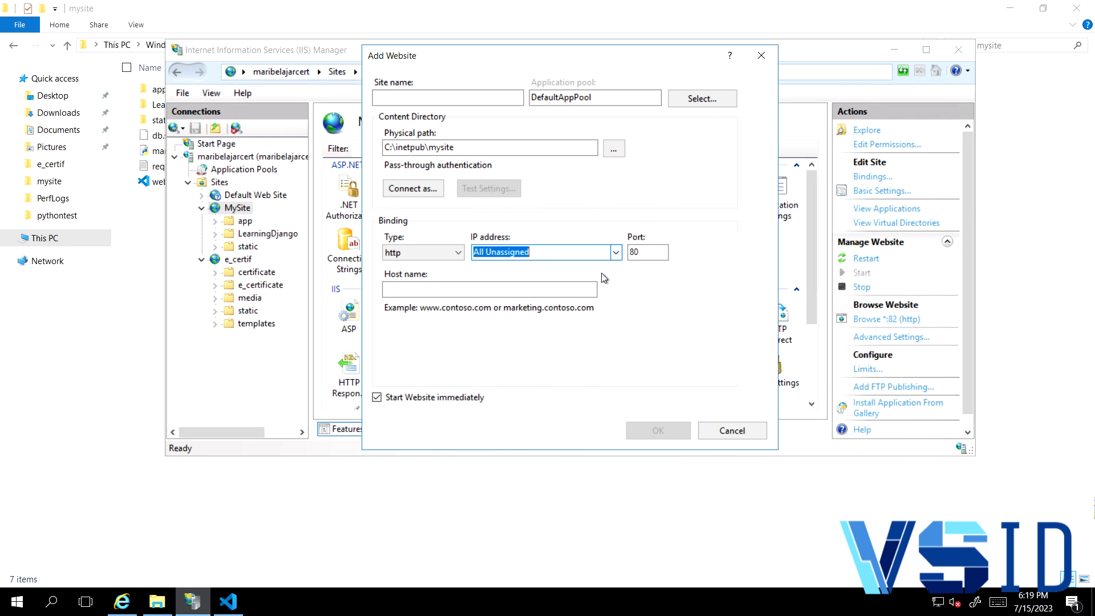
left_click(512, 293)
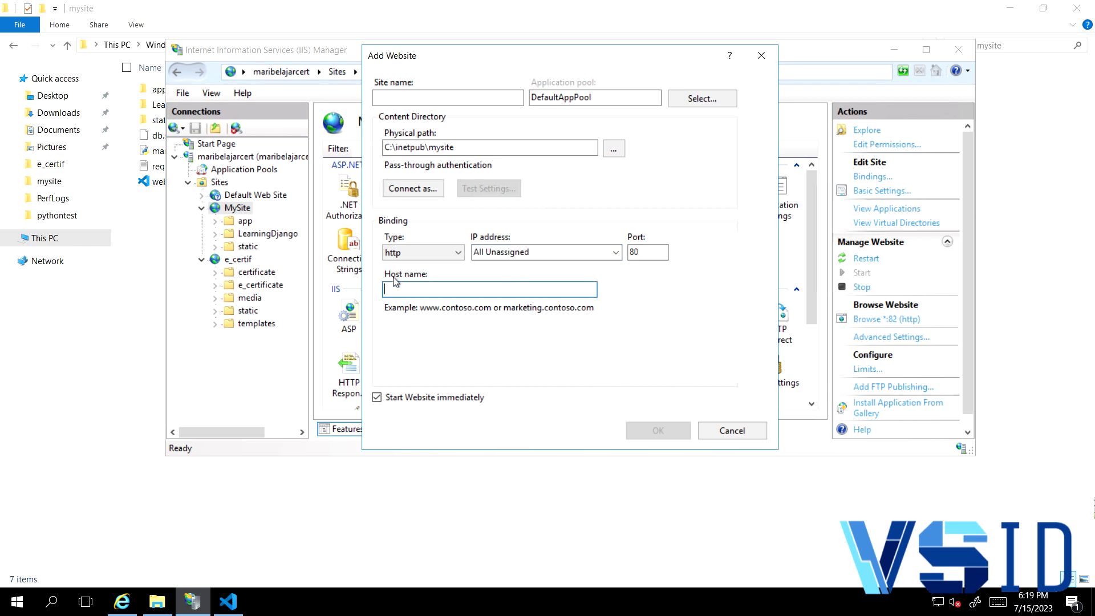
left_click(731, 431)
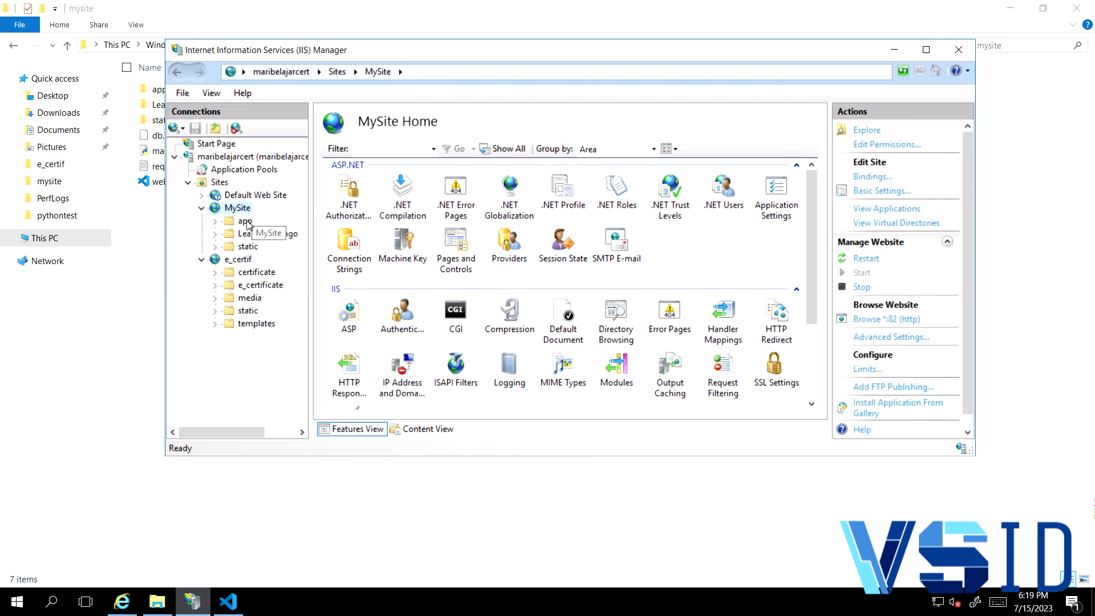
left_click(773, 10)
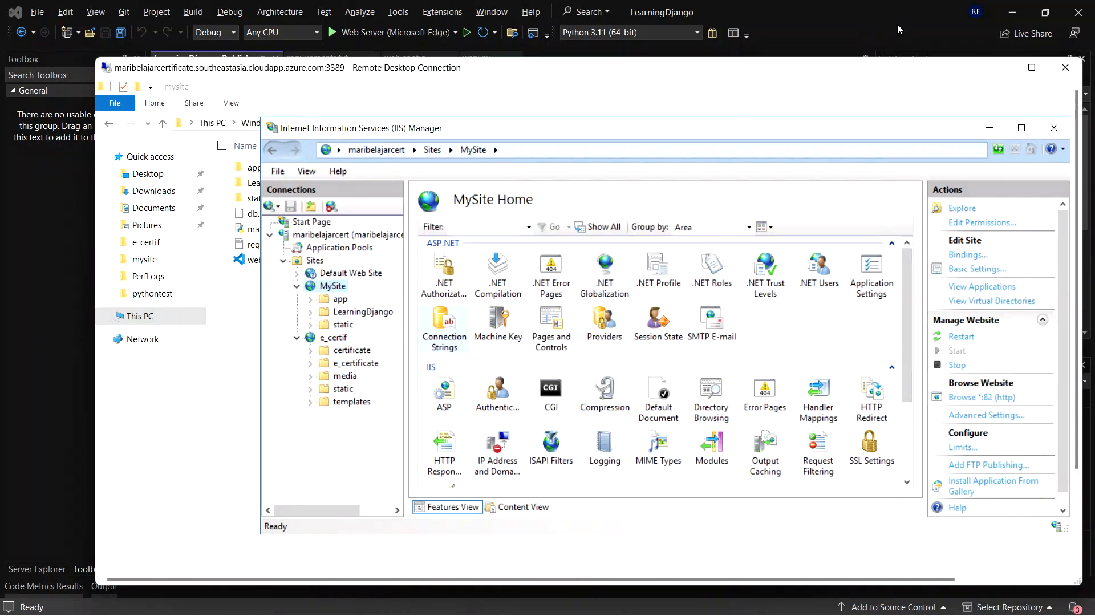
left_click(1029, 62)
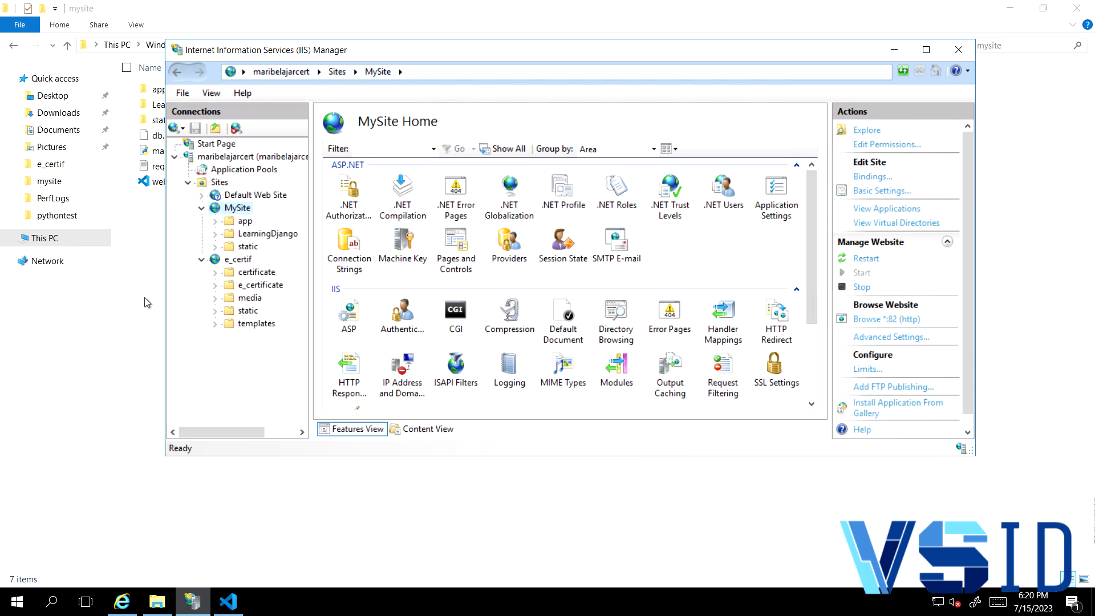
- Open the C:\Python311 folder in File Explorer to examine the Python installation
left_click(53, 239)
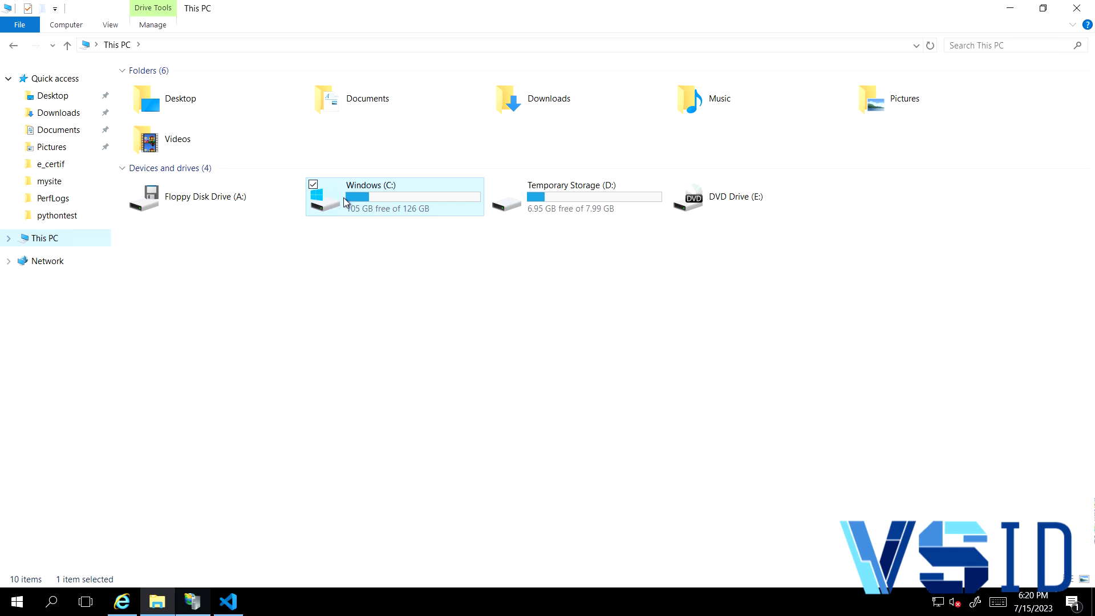
double_click(344, 197)
left_click(204, 170)
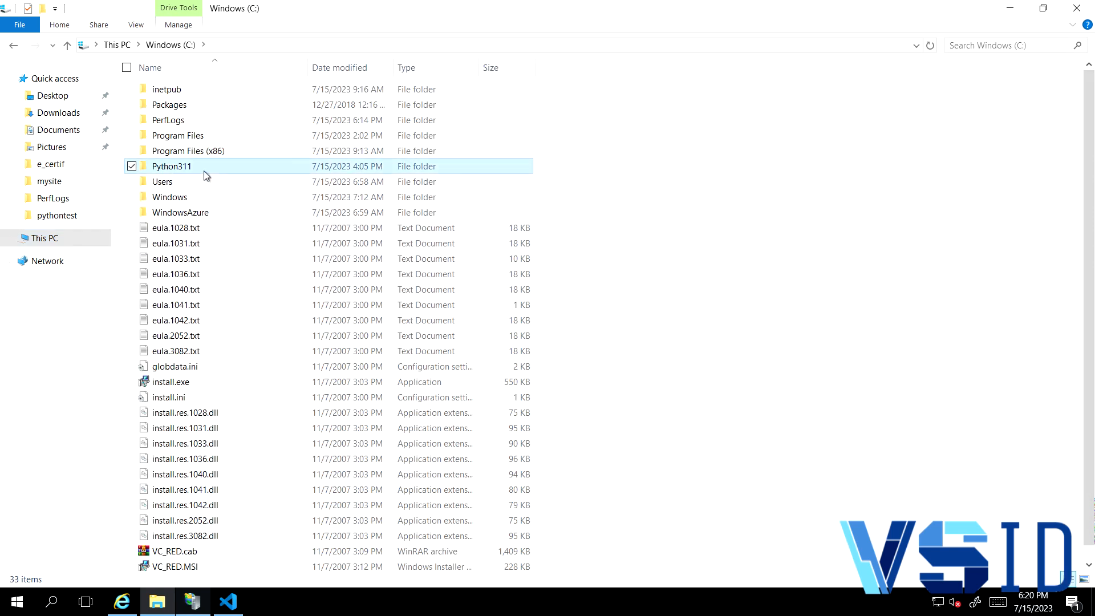
double_click(203, 170)
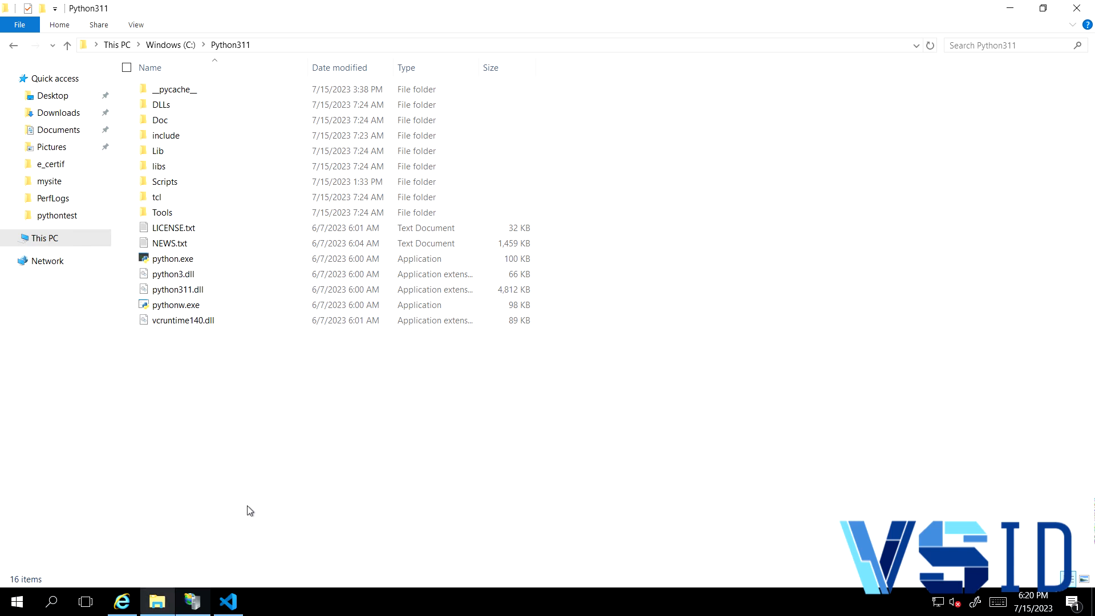
- Open Command Prompt as administrator and check the installed Python version with python --version
left_click(17, 603)
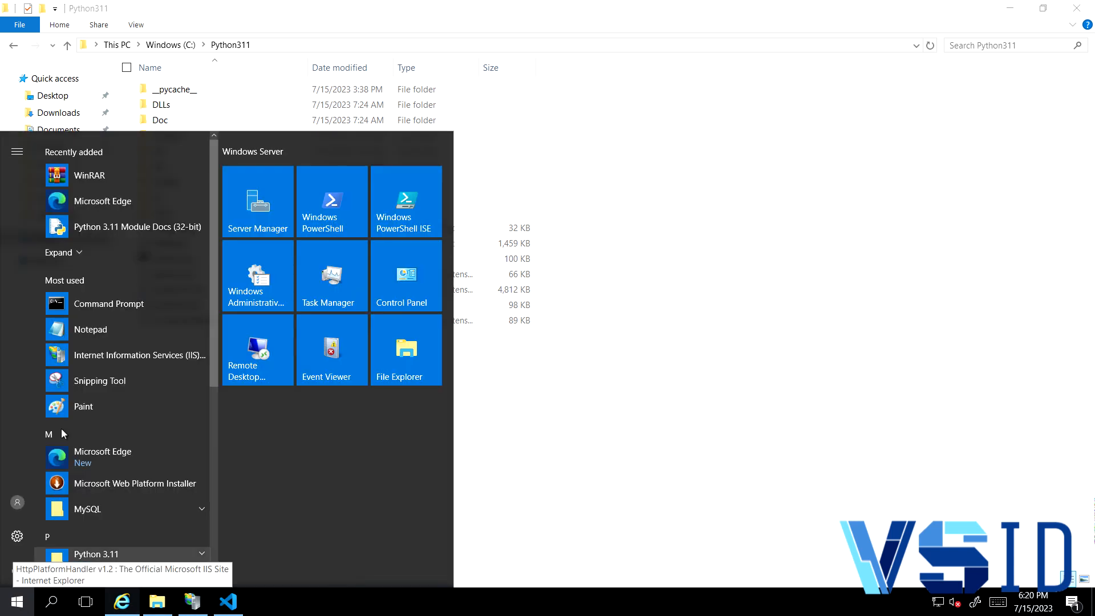
right_click(104, 307)
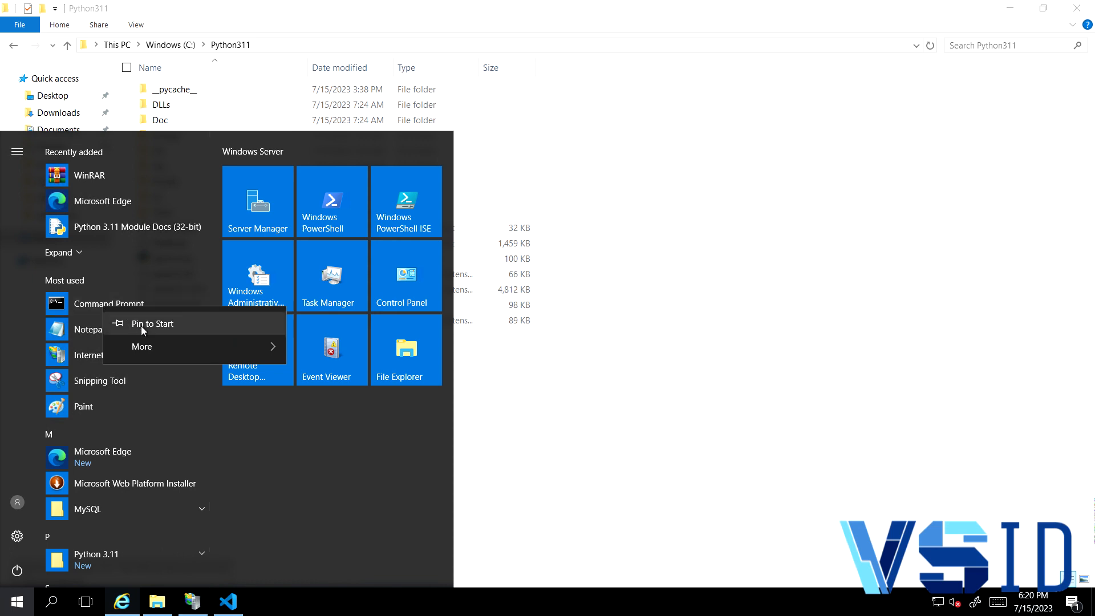
mouse_move(156, 347)
left_click(360, 400)
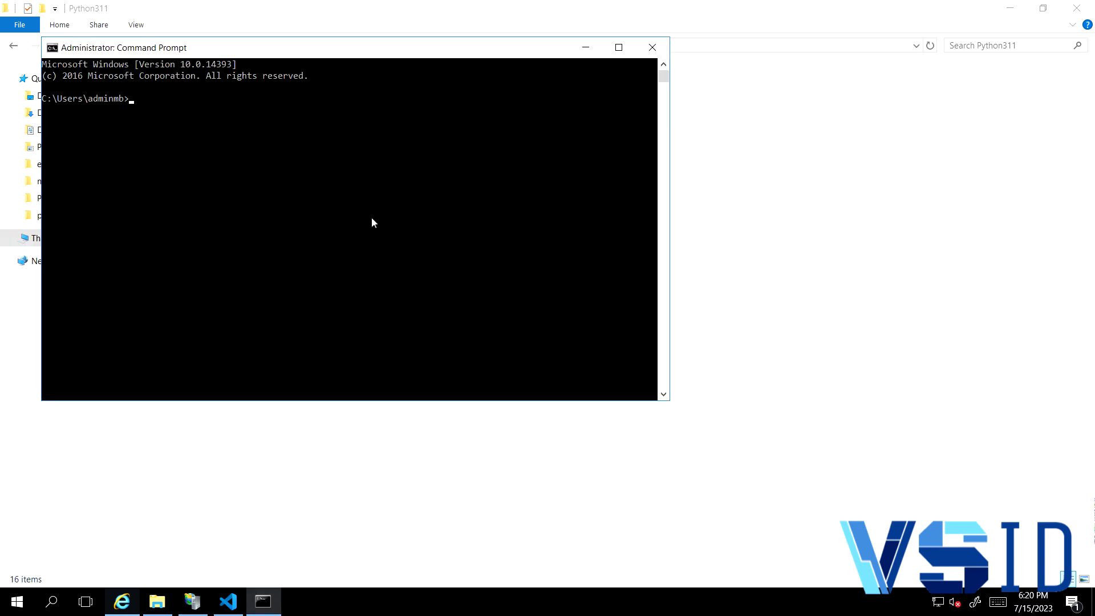
type("python --version")
key("Return")
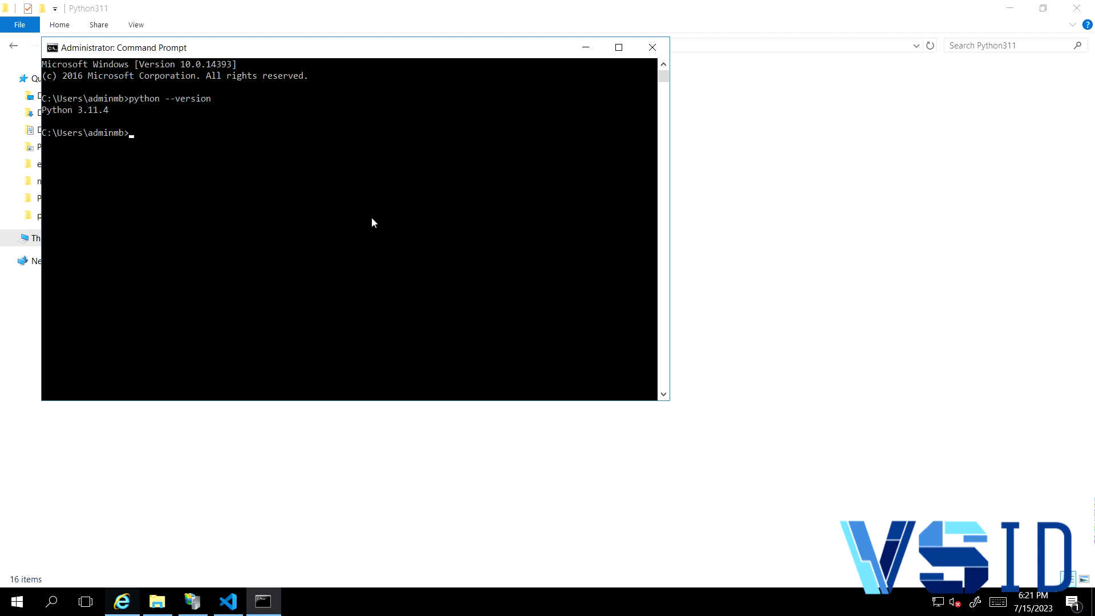
- Run pip in Command Prompt to check that it is available and read through its help output
left_click_drag(435, 50, 811, 79)
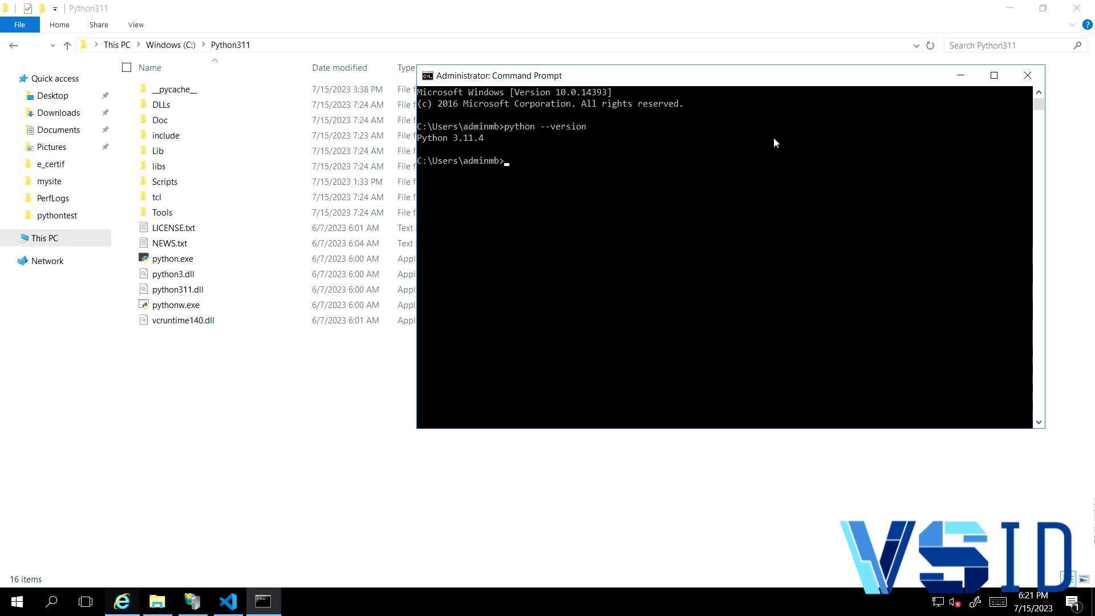
type("pip")
key("Return")
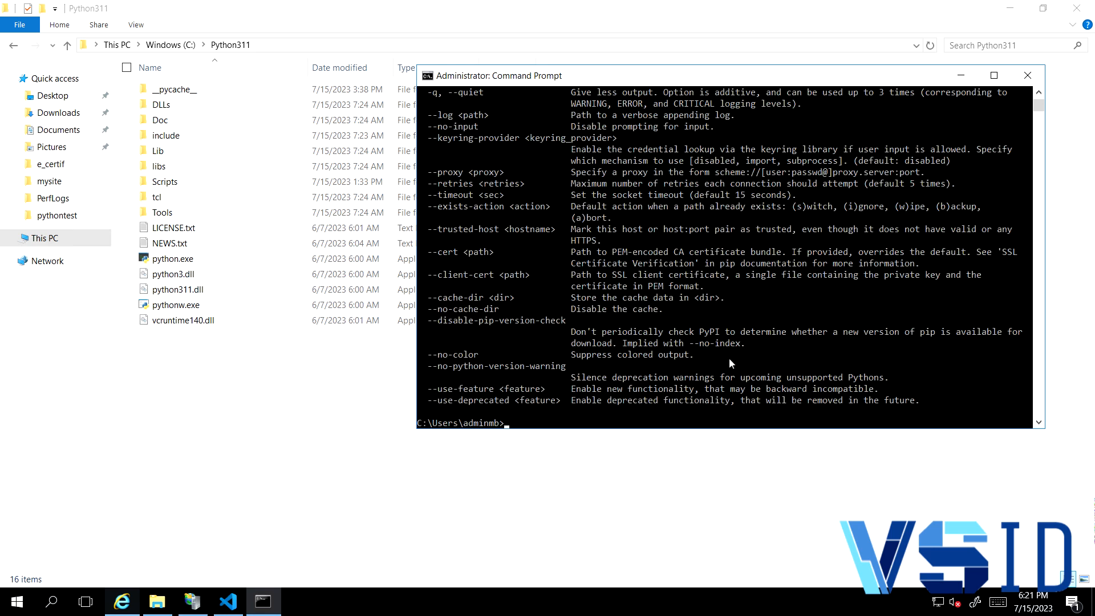
scroll(557, 295, "up", 4)
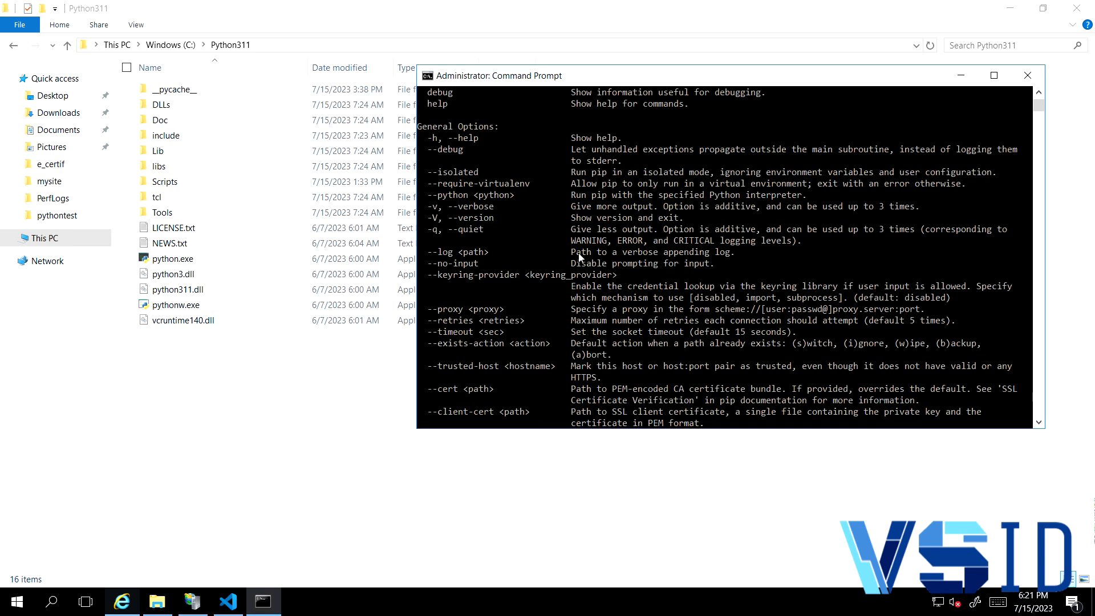
scroll(582, 249, "up", 1)
scroll(582, 244, "up", 6)
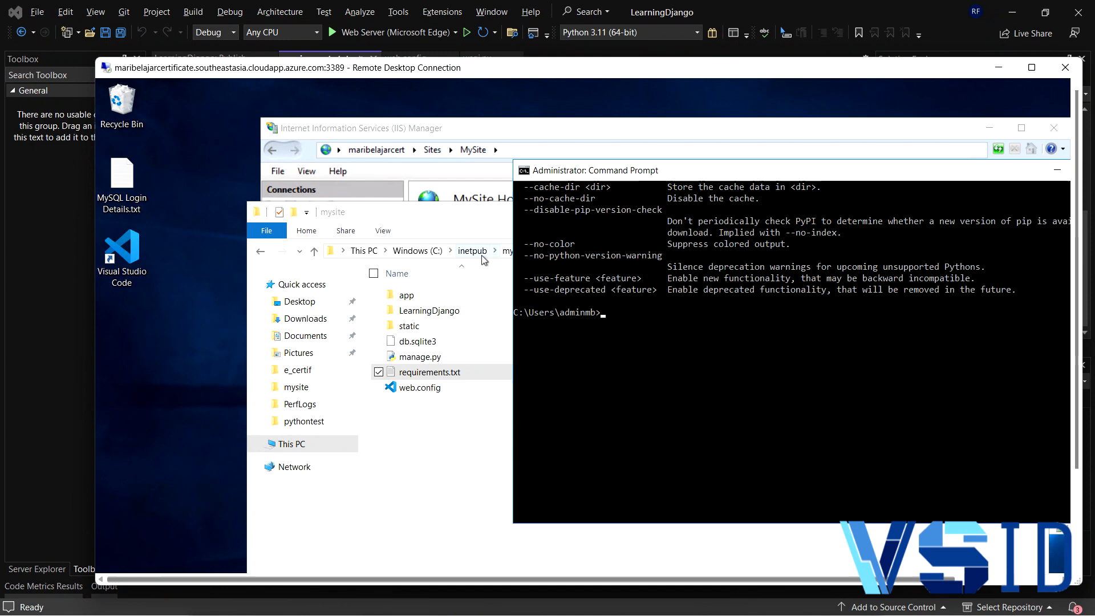
- Open the mysite folder in File Explorer and change the Command Prompt directory to C:\inetpub\mysite
left_click(481, 256)
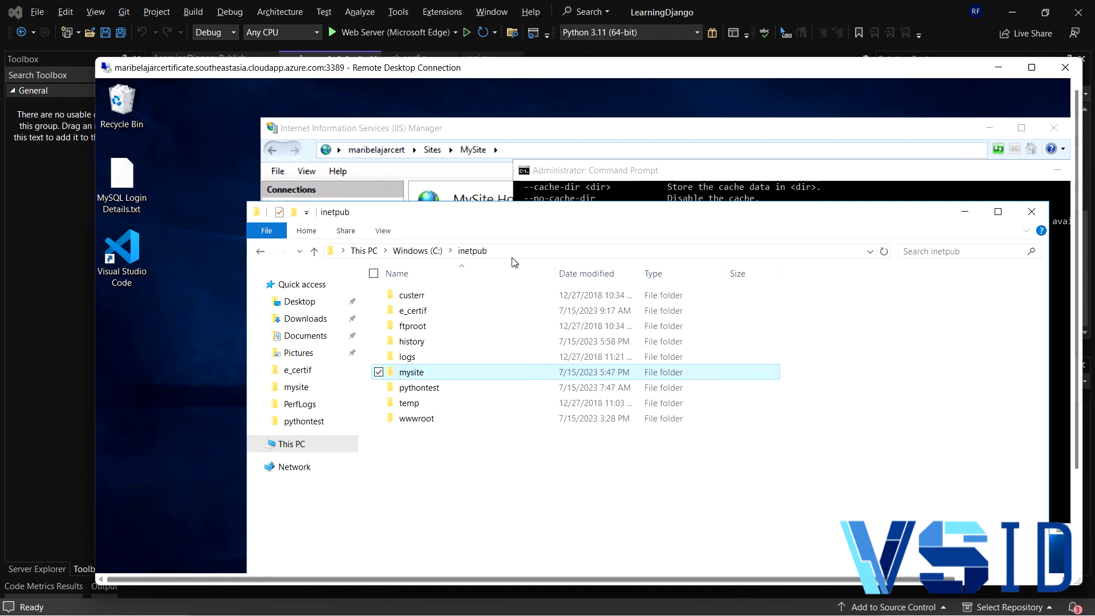
double_click(439, 375)
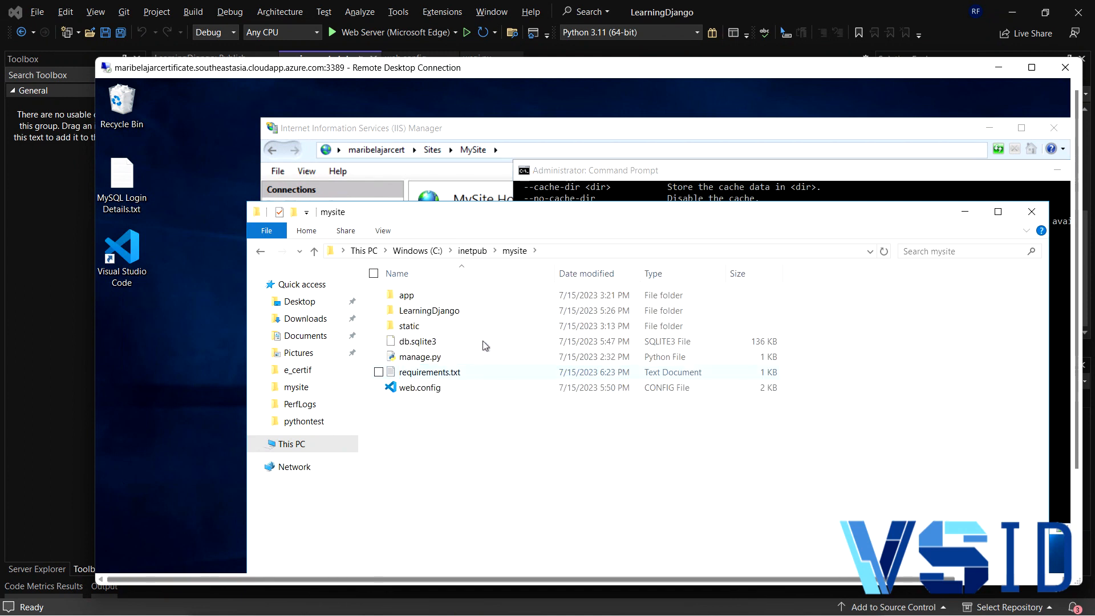
left_click(562, 249)
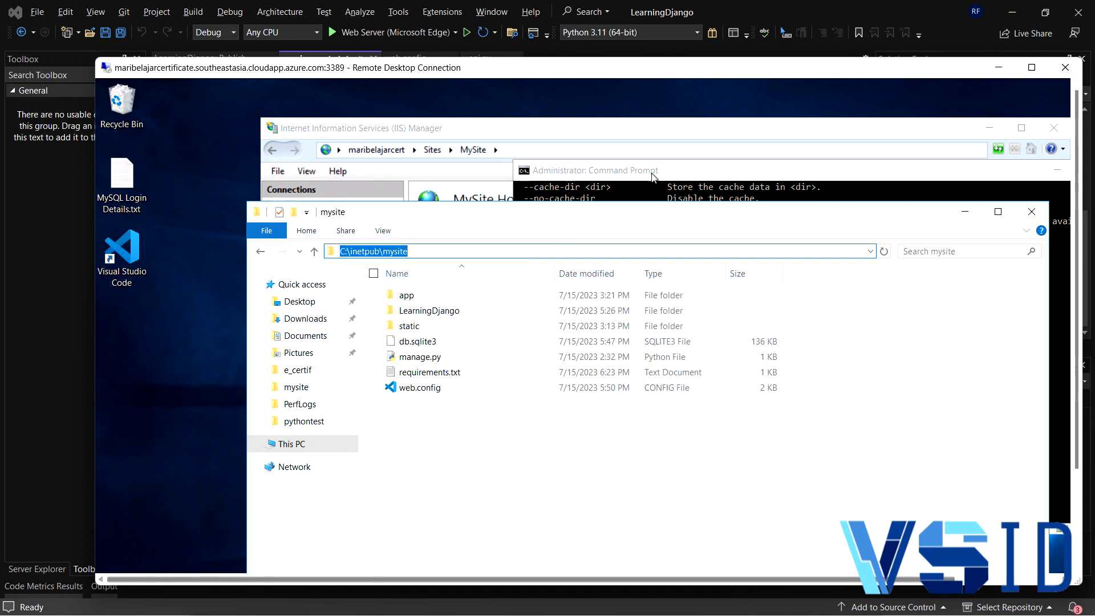
left_click(680, 174)
type("cd C:\\inetpub\\mysite")
key("Return")
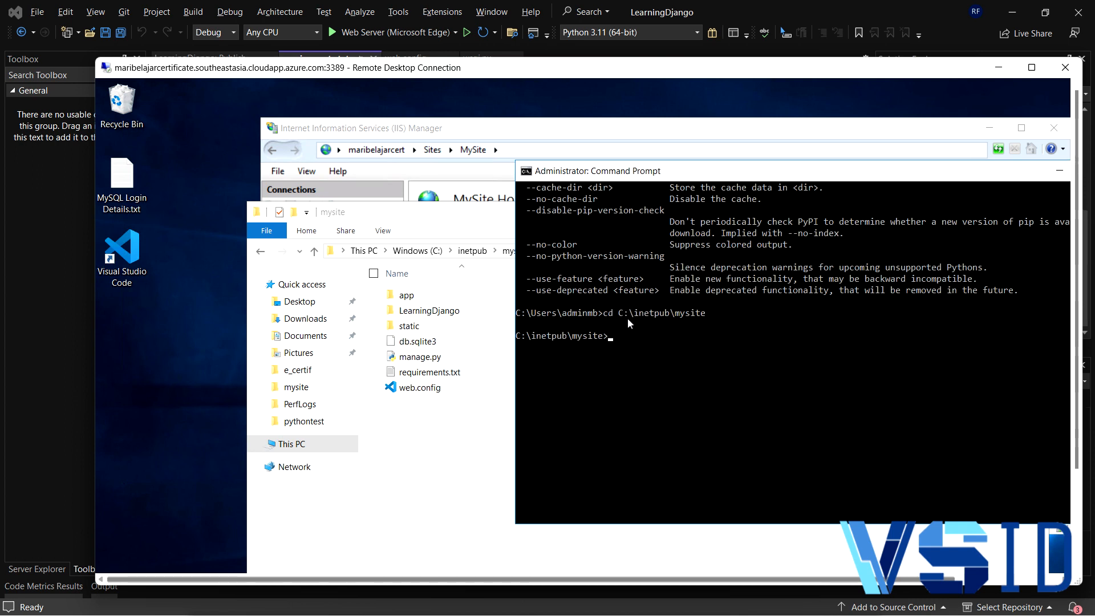
- Install the project's Python packages with pip install -r requirements.txt
type("pip ")
type("-r requ")
key("ctrl+Left")
key("ctrl+Left")
key("ctrl+Left")
key("ctrl+Right")
type("install")
key("Return")
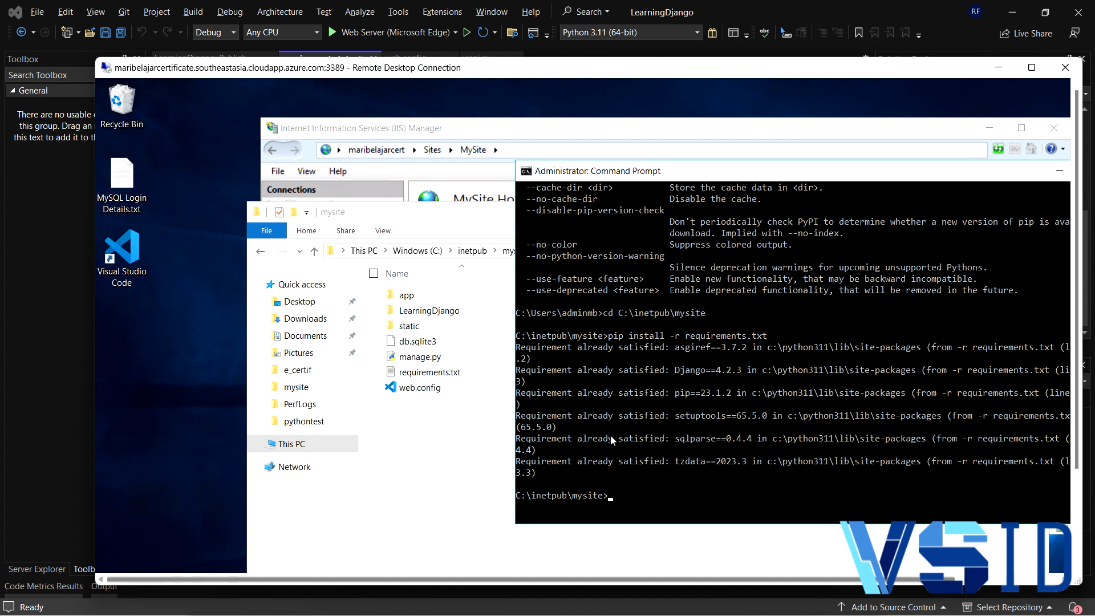
- Switch the remote desktop session to full screen and close Command Prompt
left_click_drag(776, 171, 608, 179)
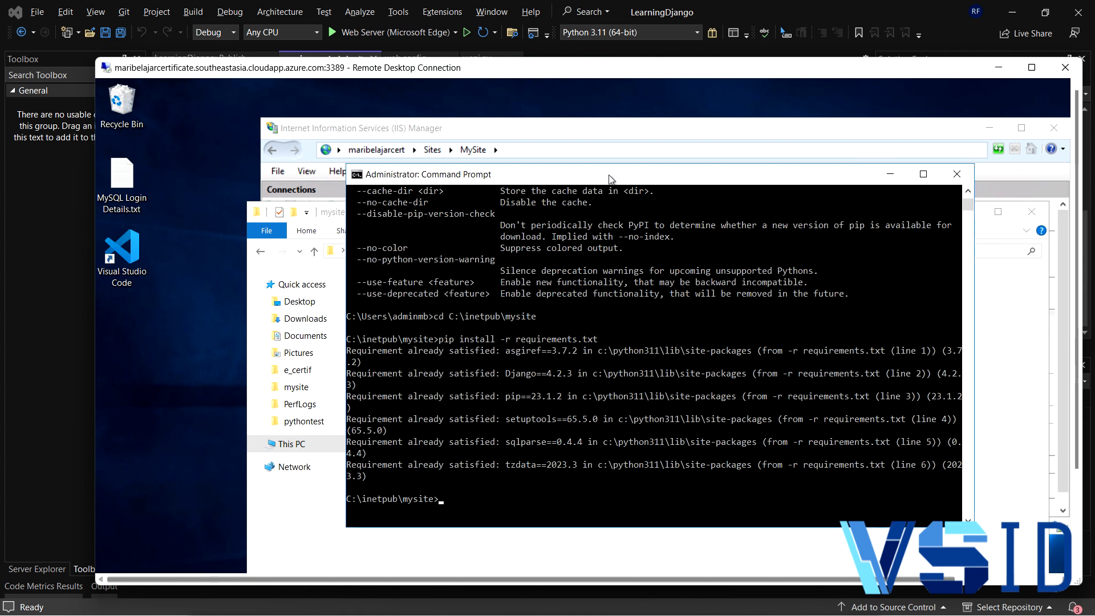
left_click(1031, 68)
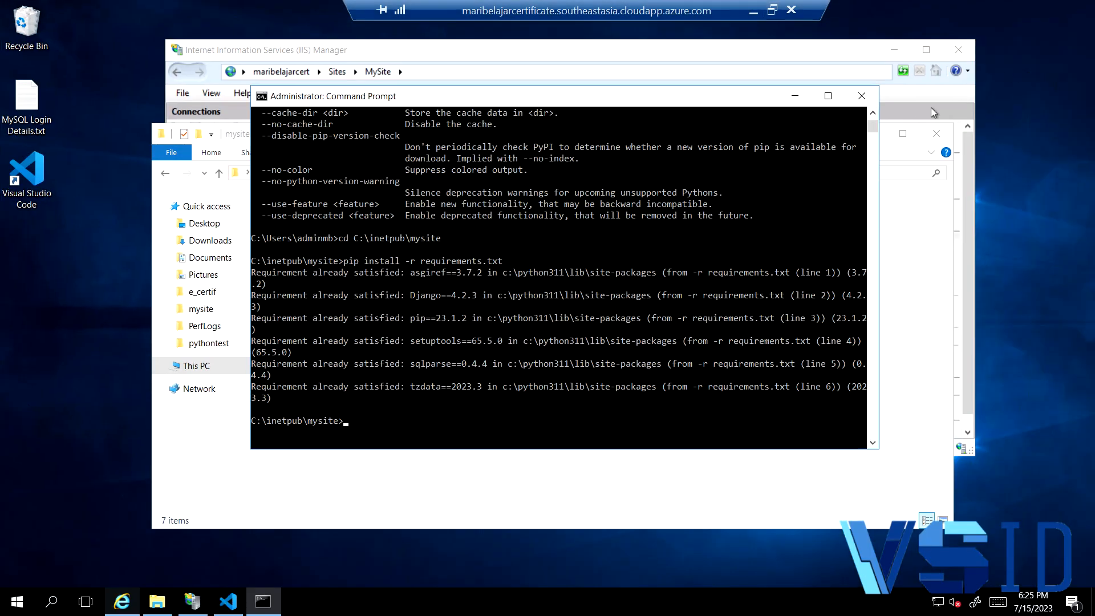
left_click(861, 97)
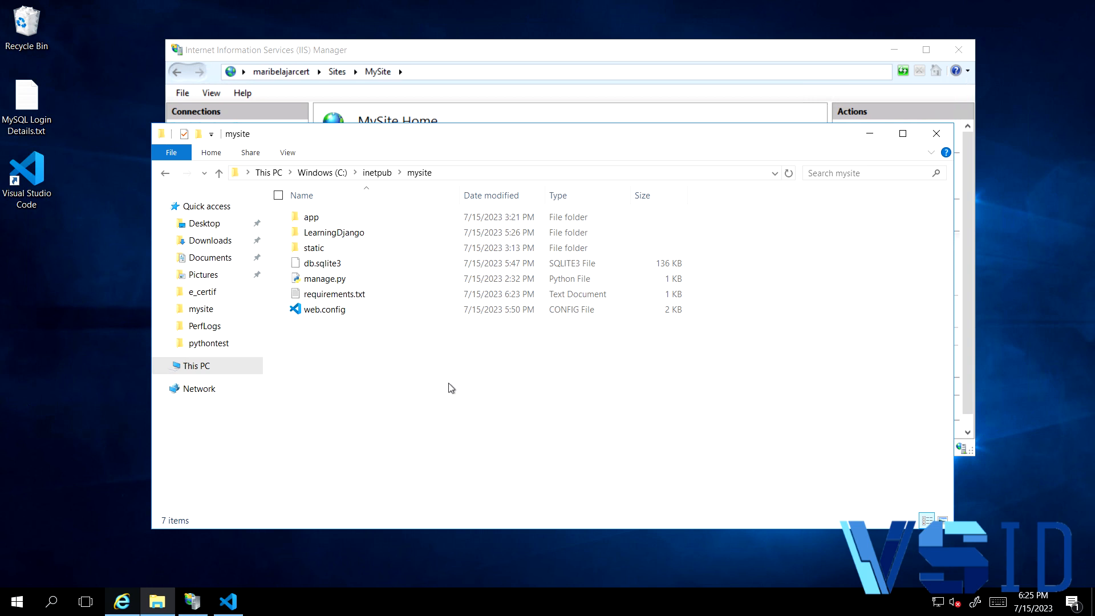
- Open the mysite web.config in Visual Studio Code and examine the httpPlatformHandler module name in the PythonHandler entry
left_click(343, 317)
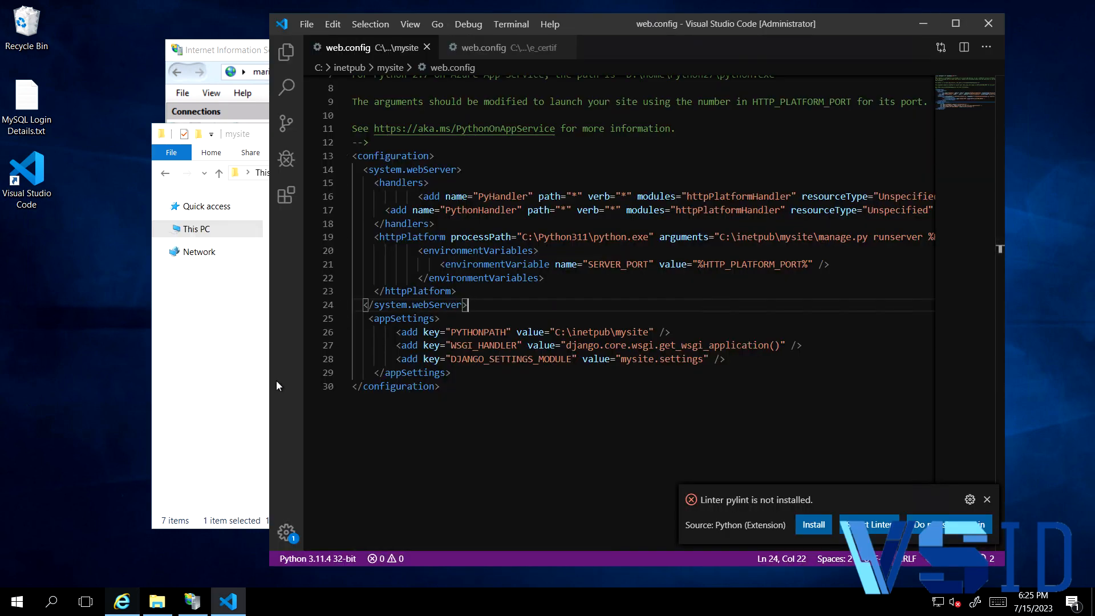
left_click(961, 24)
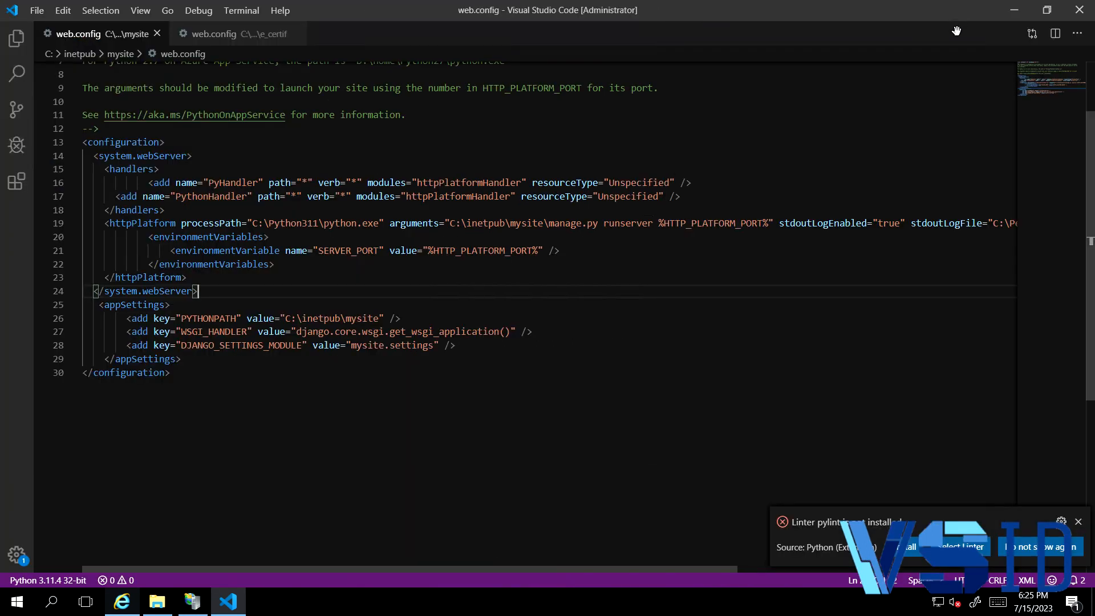
left_click(1078, 522)
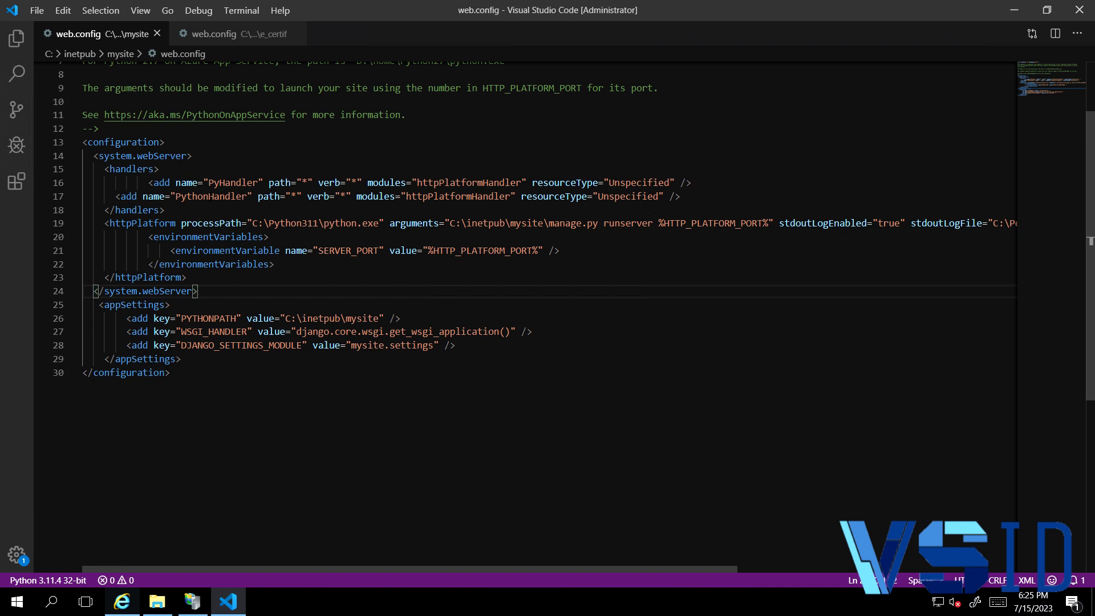
left_click(478, 196)
double_click(478, 196)
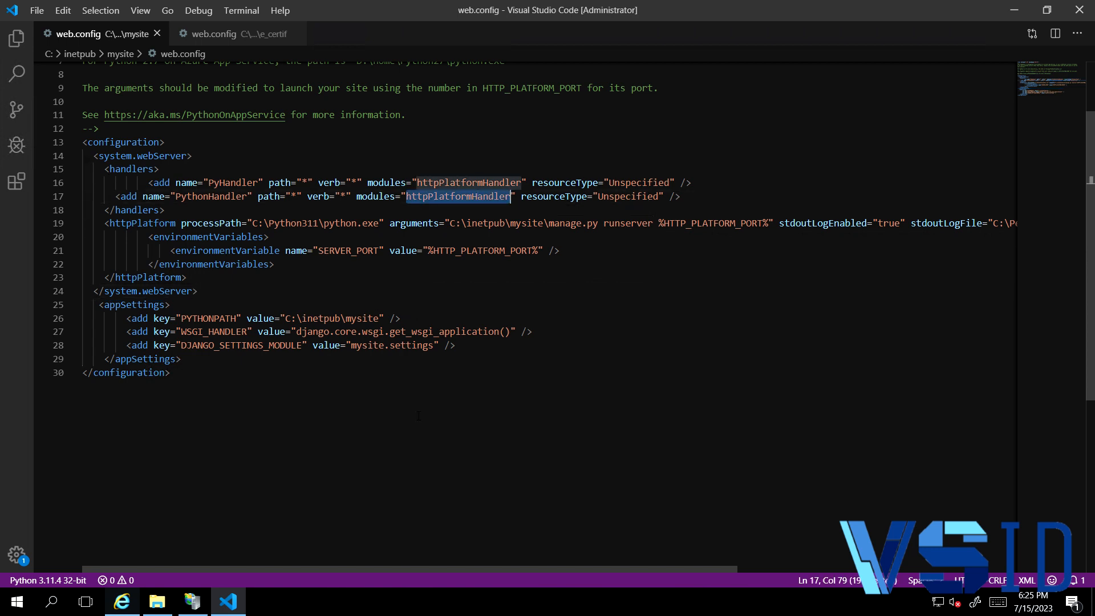
- Switch to IIS Manager, examine the server-level Handler Mappings and check the Add Module Mapping form without adding a mapping
key("alt+Tab")
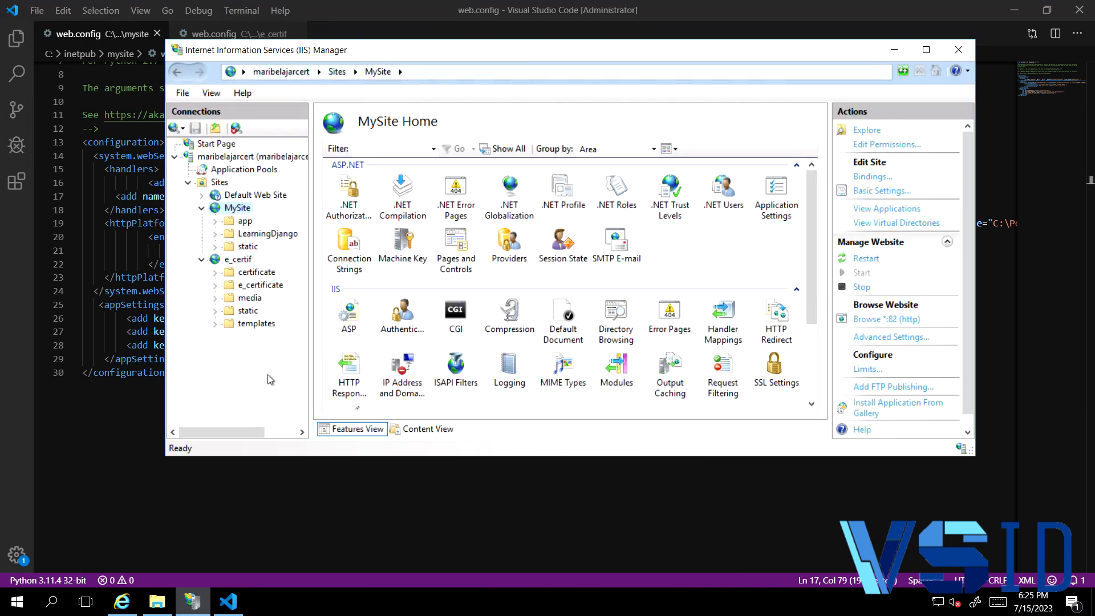
left_click(221, 159)
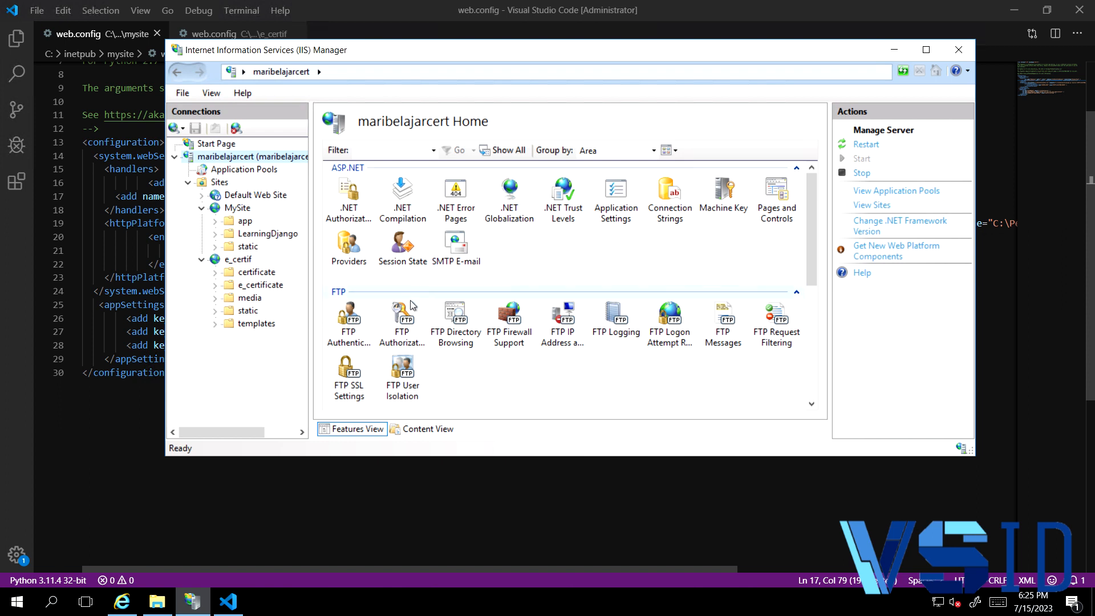
left_click_drag(810, 244, 810, 354)
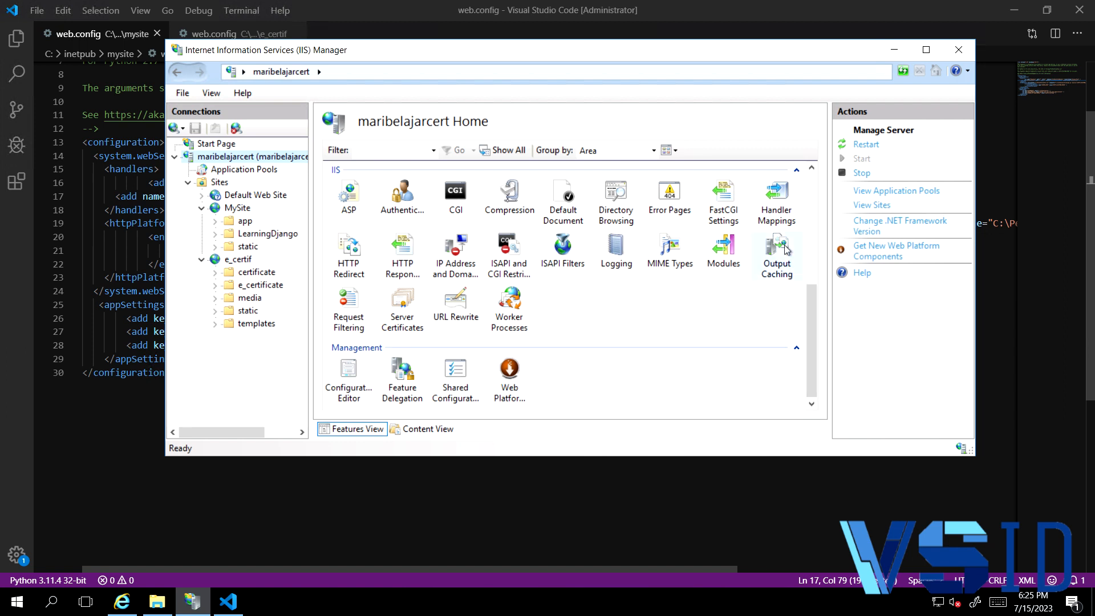
double_click(773, 203)
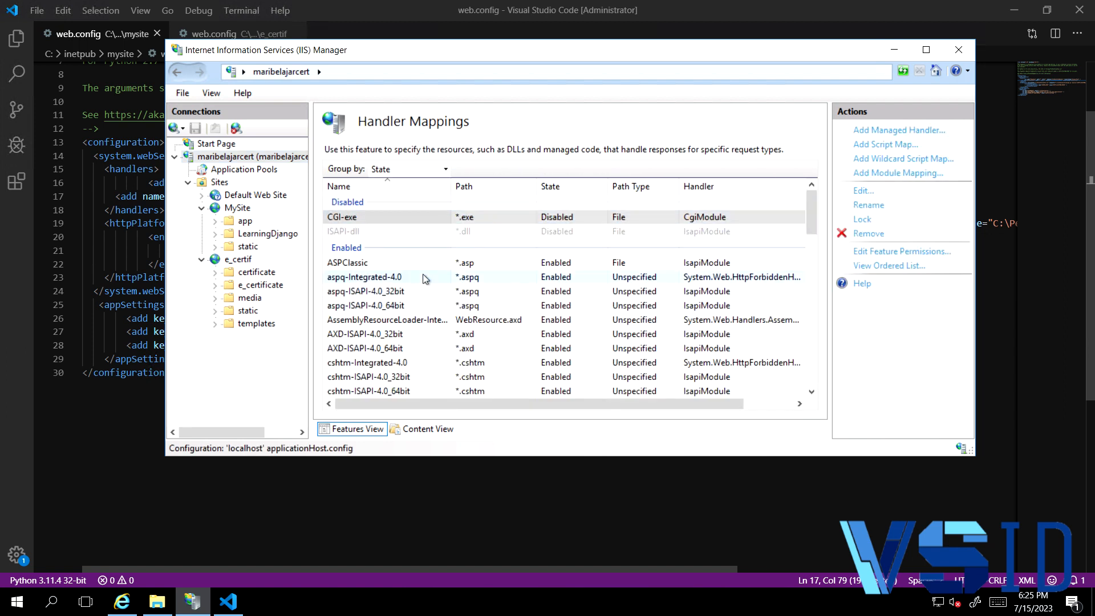
scroll(428, 274, "down", 4)
scroll(425, 292, "down", 8)
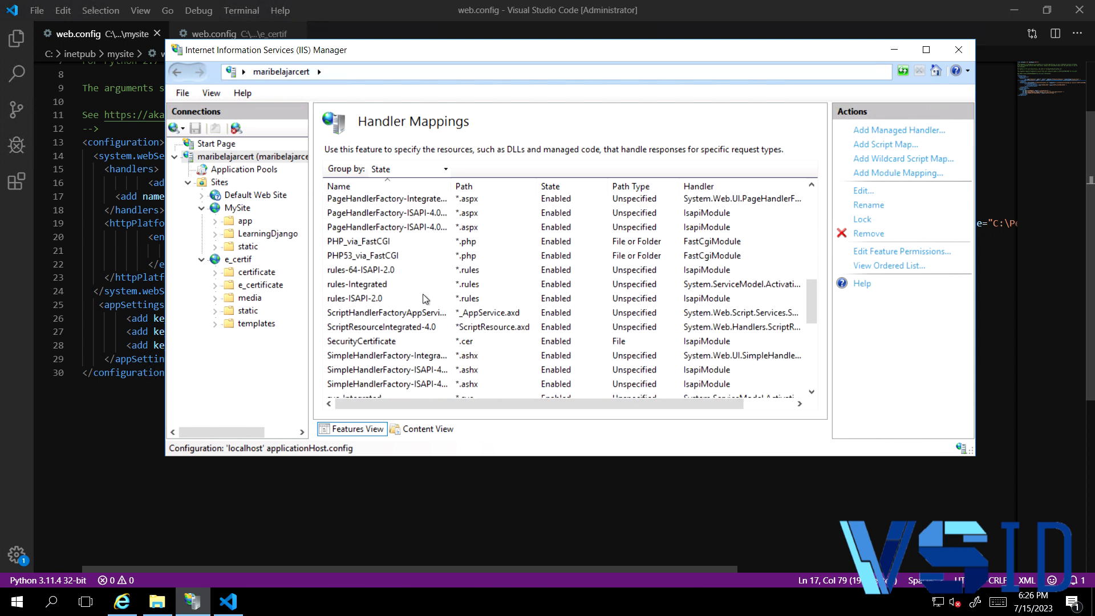
scroll(425, 298, "down", 10)
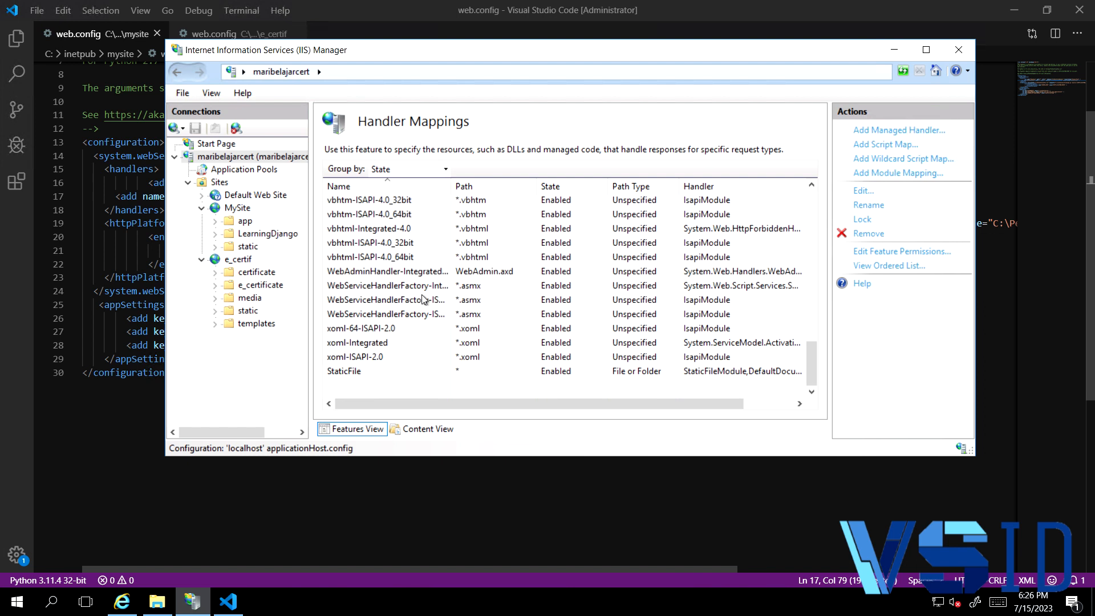
scroll(416, 348, "up", 7)
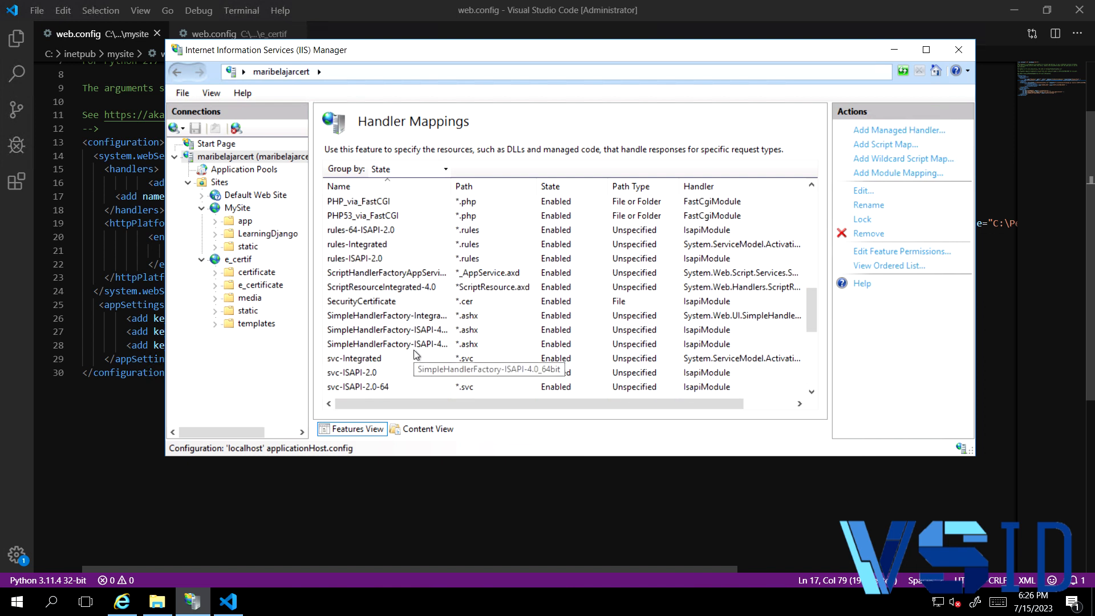
scroll(416, 354, "up", 2)
scroll(415, 354, "up", 1)
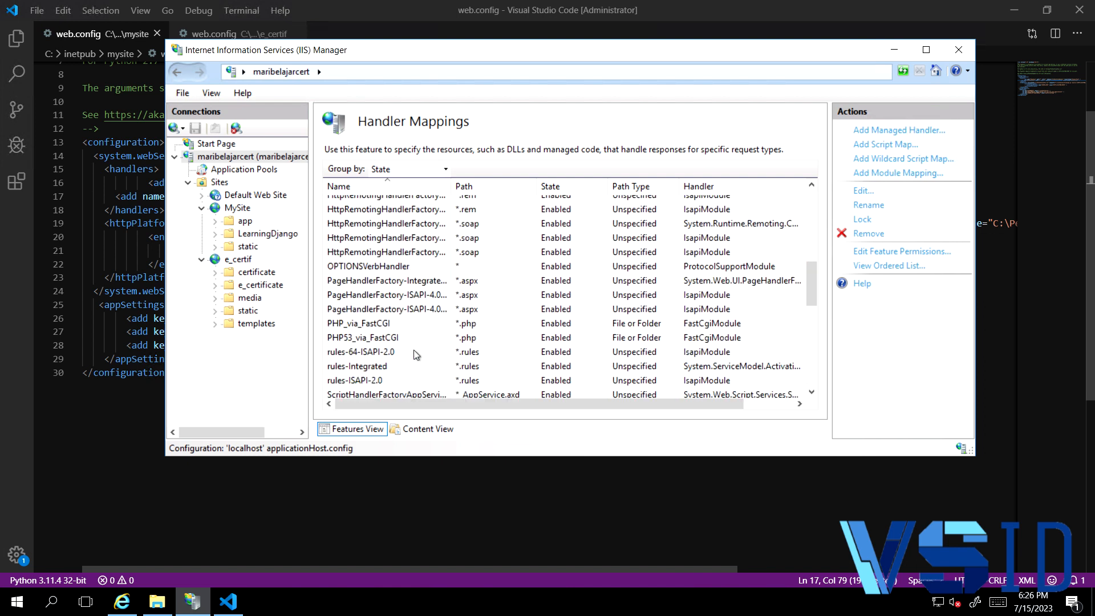
scroll(416, 354, "up", 3)
scroll(414, 354, "up", 5)
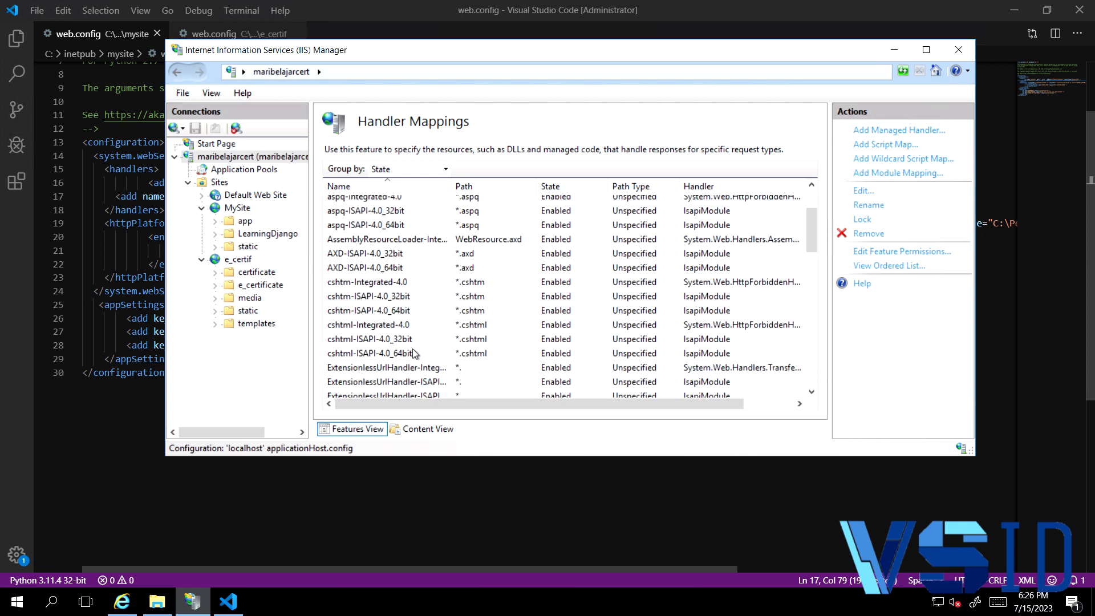
left_click(881, 176)
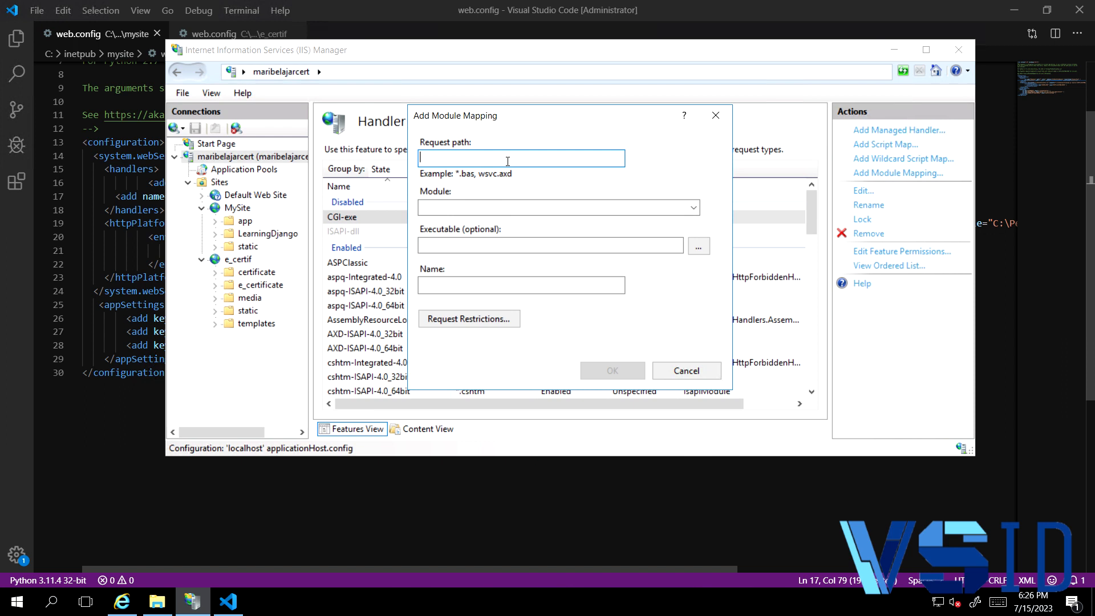
left_click(715, 116)
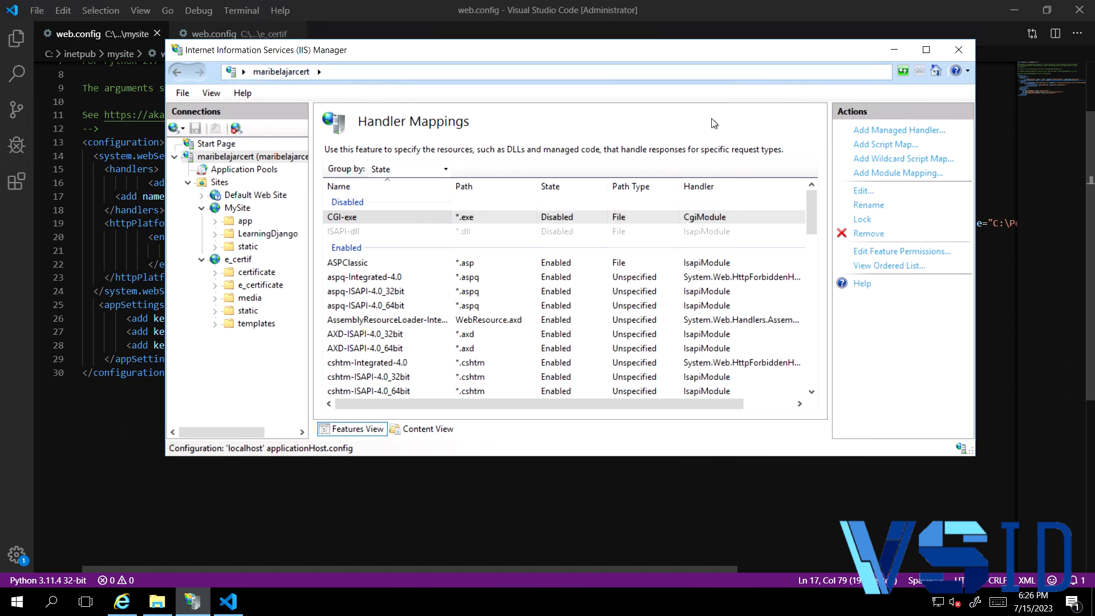
- Return to web.config in Visual Studio Code and examine the httpPlatform element's runserver arguments, SERVER_PORT variable and stdout log settings
left_click(131, 256)
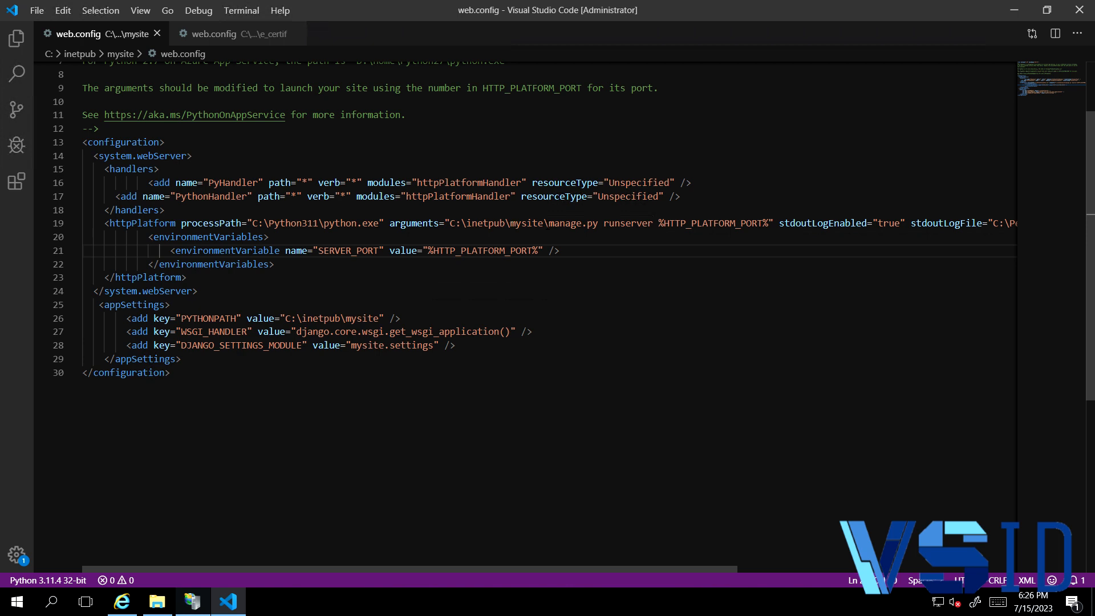
left_click_drag(604, 223, 550, 223)
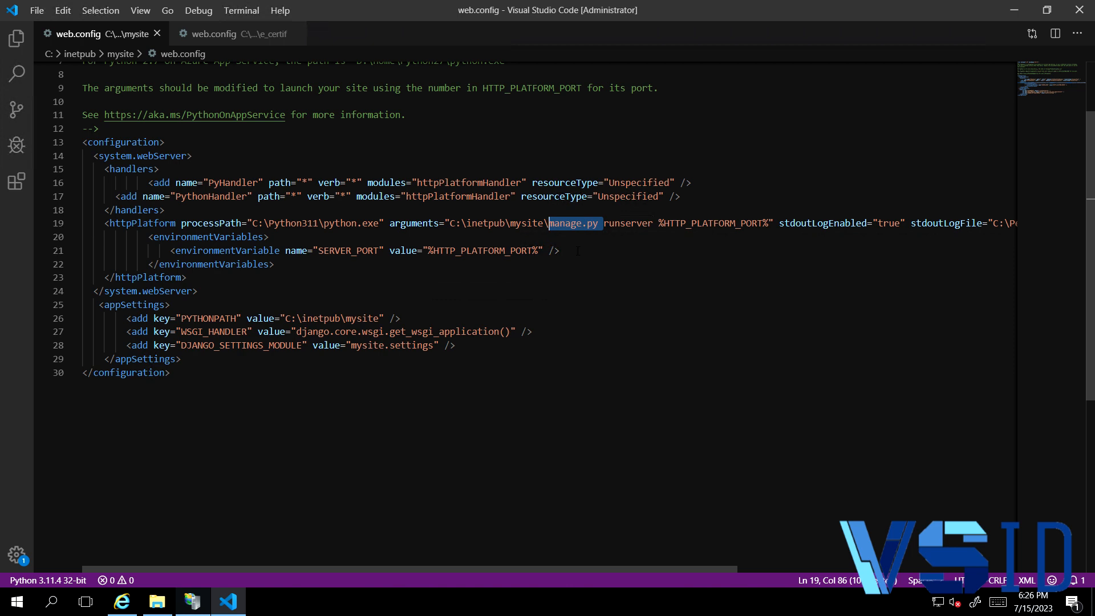
left_click(609, 227)
left_click(639, 223)
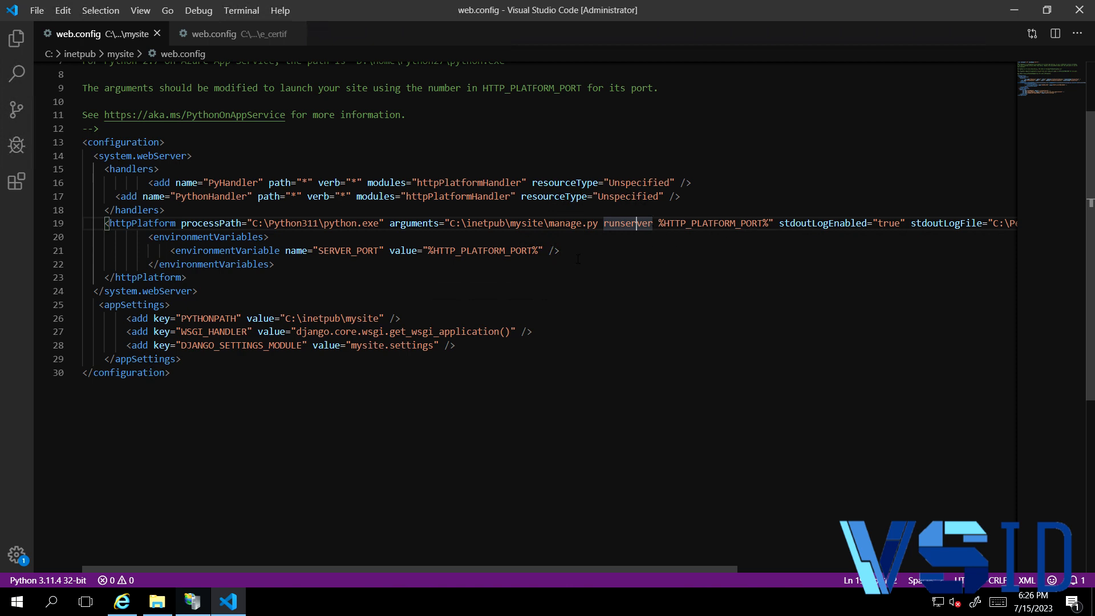
left_click(539, 251)
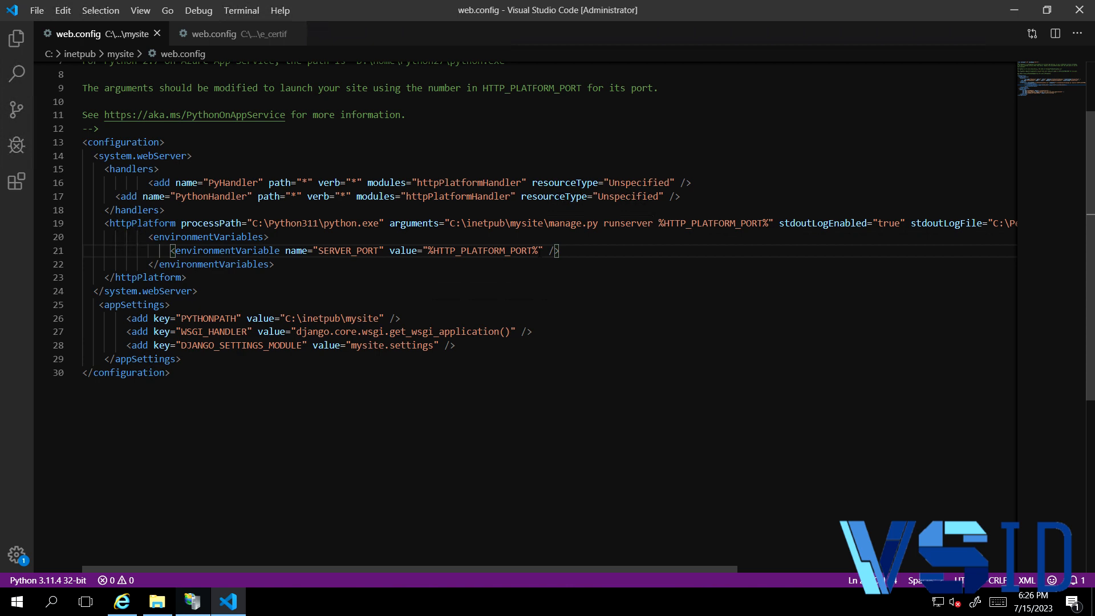
left_click_drag(627, 569, 907, 570)
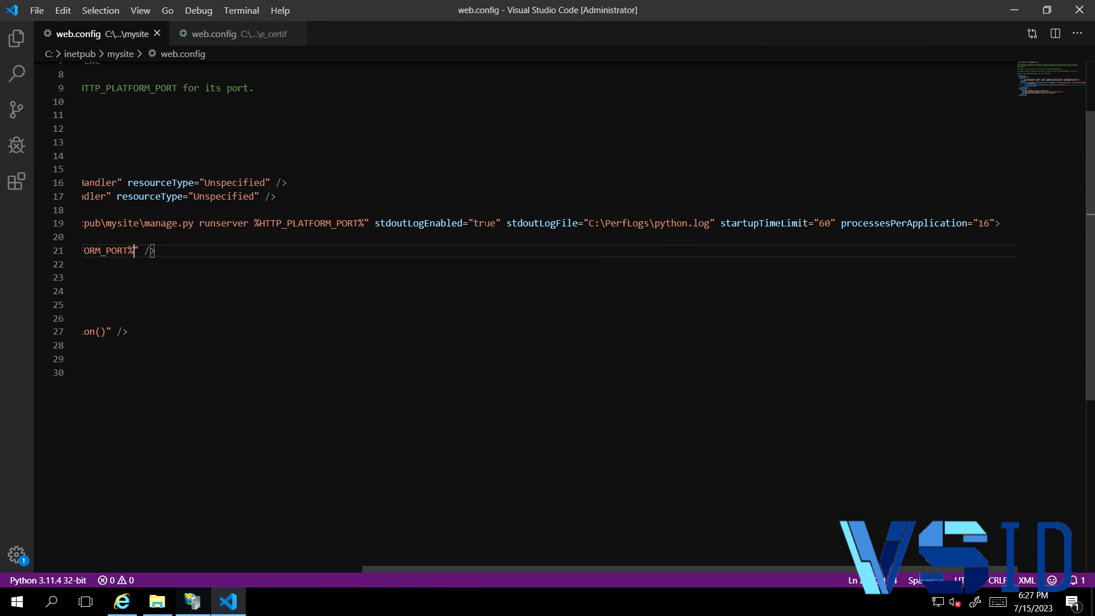
double_click(484, 223)
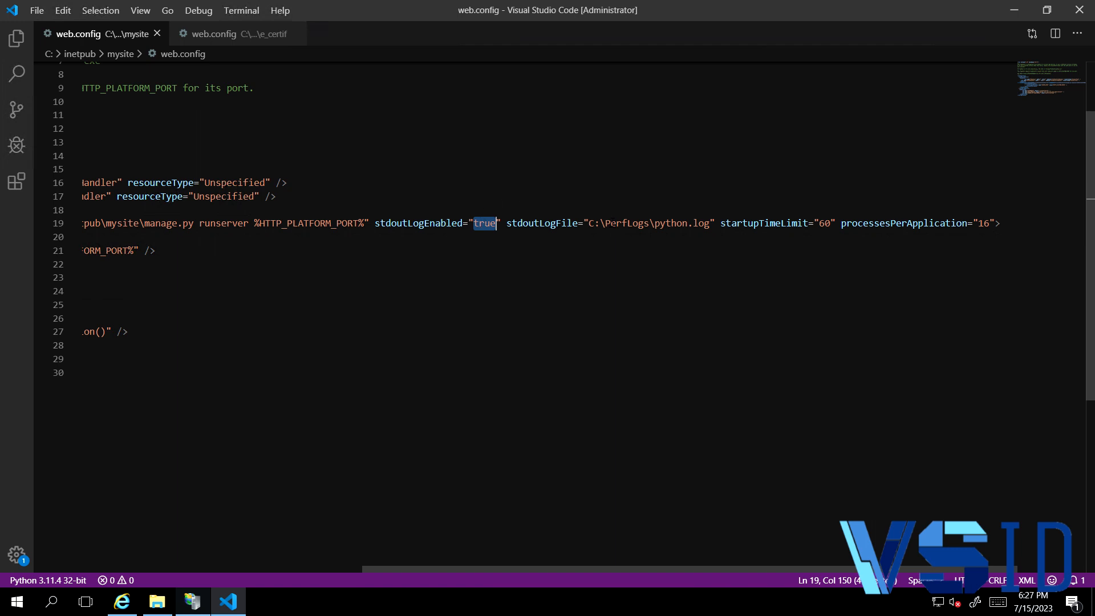
left_click(606, 223)
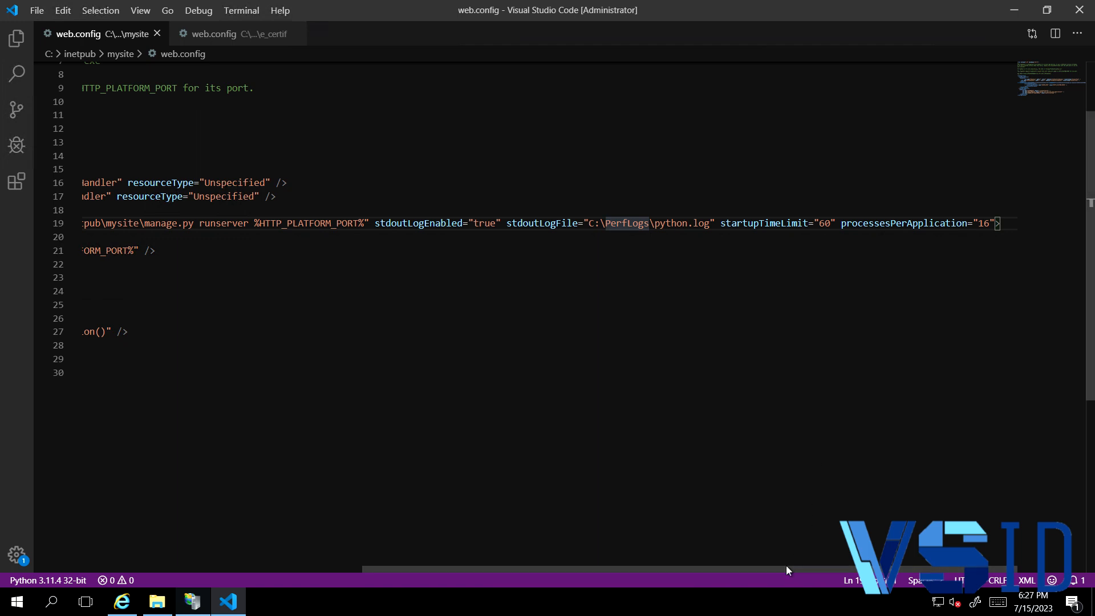
left_click_drag(786, 568, 489, 569)
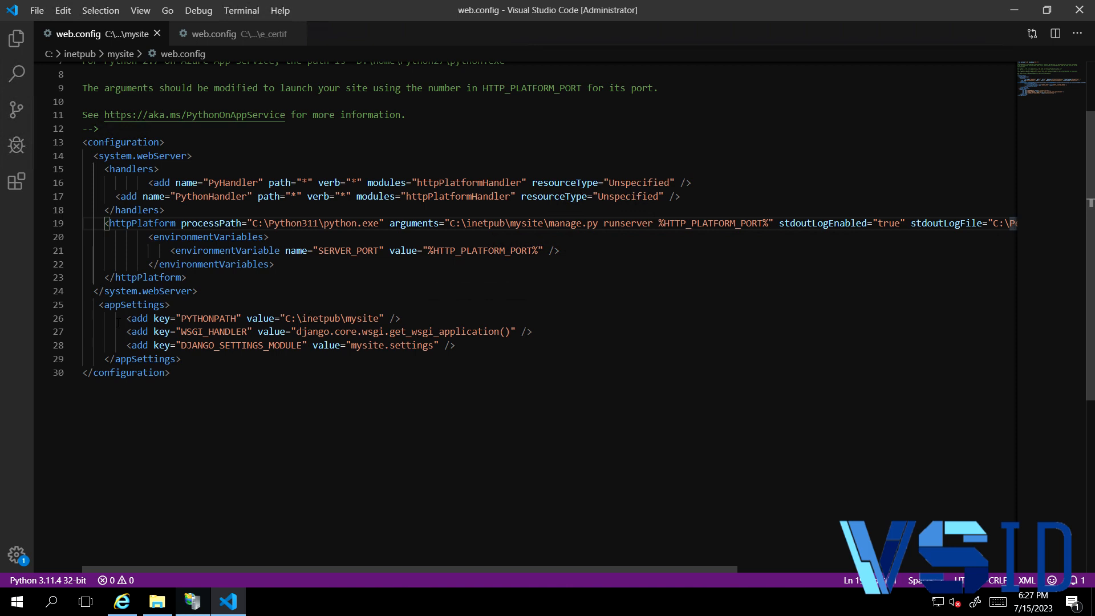
- Examine the PYTHONPATH, WSGI_HANDLER and DJANGO_SETTINGS_MODULE entries in the appSettings section of the mysite web.config
left_click(191, 320)
left_click(360, 319)
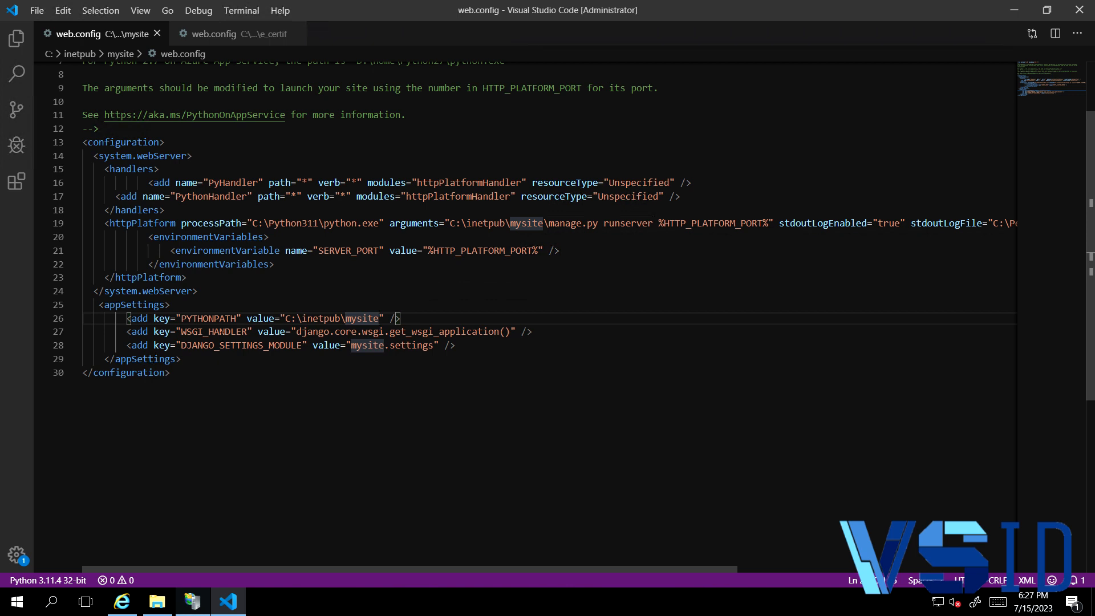
left_click_drag(296, 331, 505, 332)
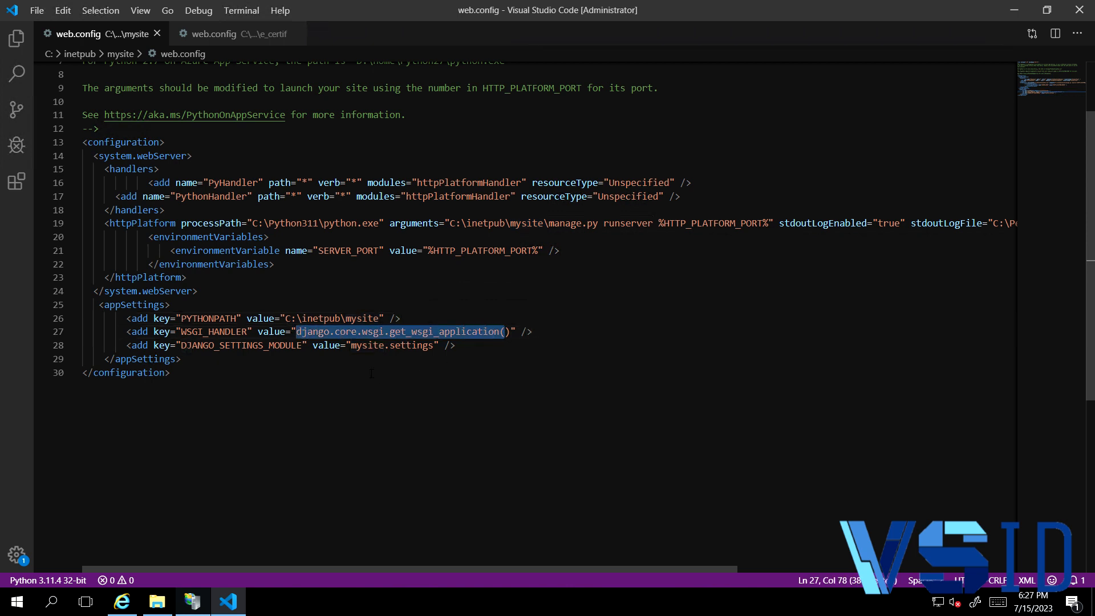
left_click(290, 368)
left_click(456, 346)
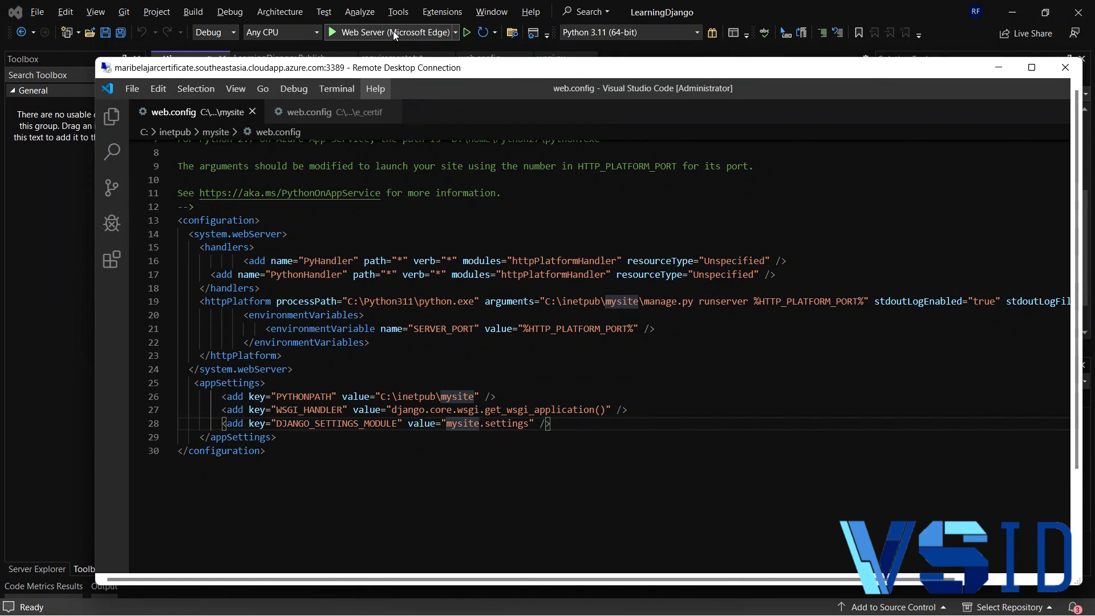
- Leave the remote session for the local Django server console and copy the settings module name LearningDjango.settings from its startup output
left_click(393, 30)
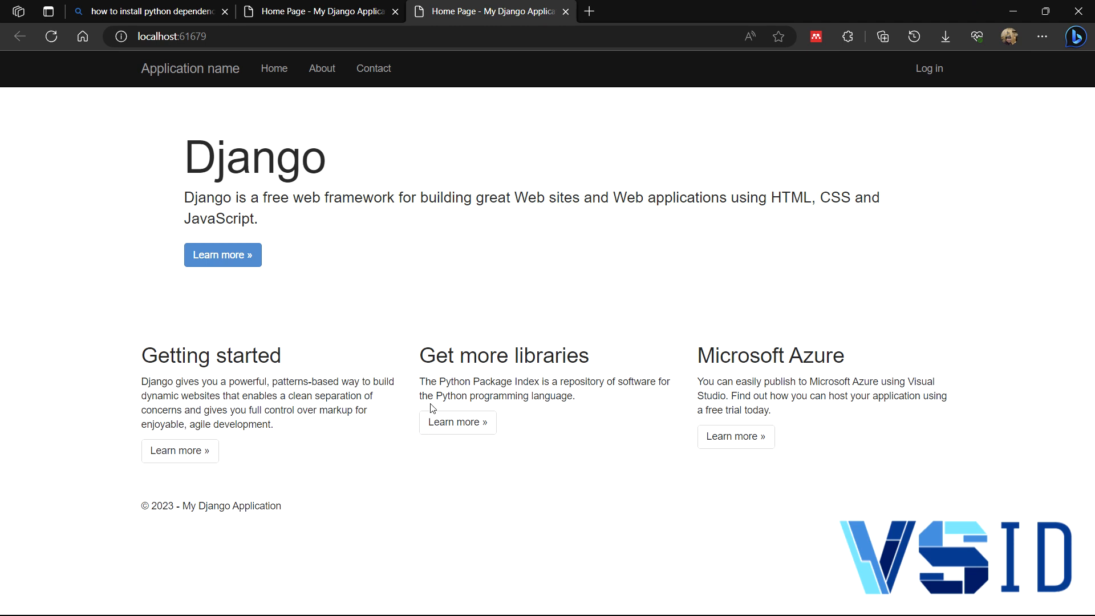
key("alt+Tab")
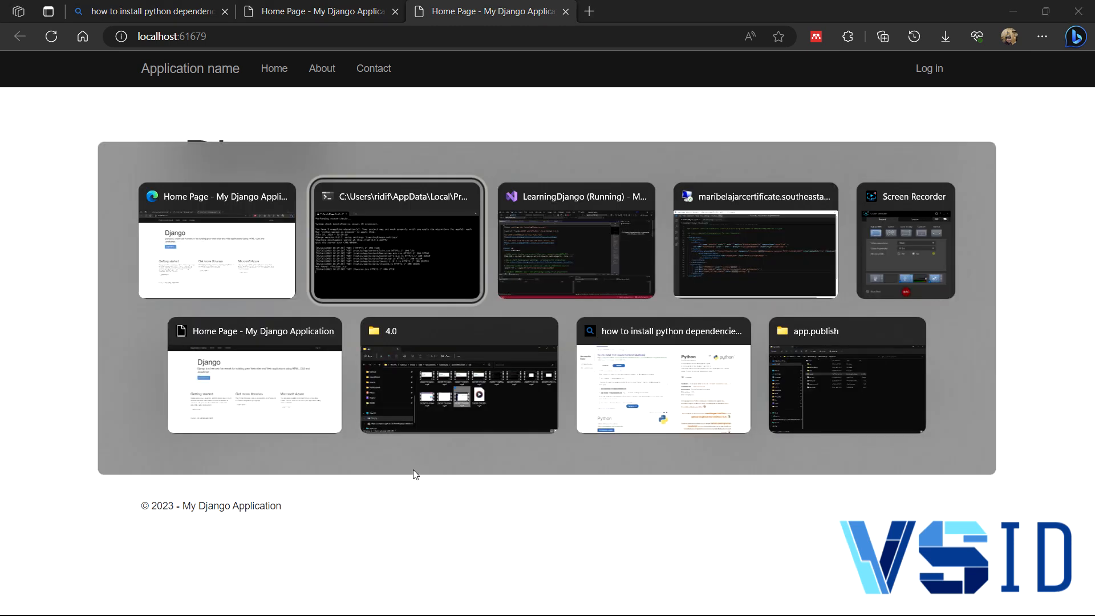
left_click(406, 275)
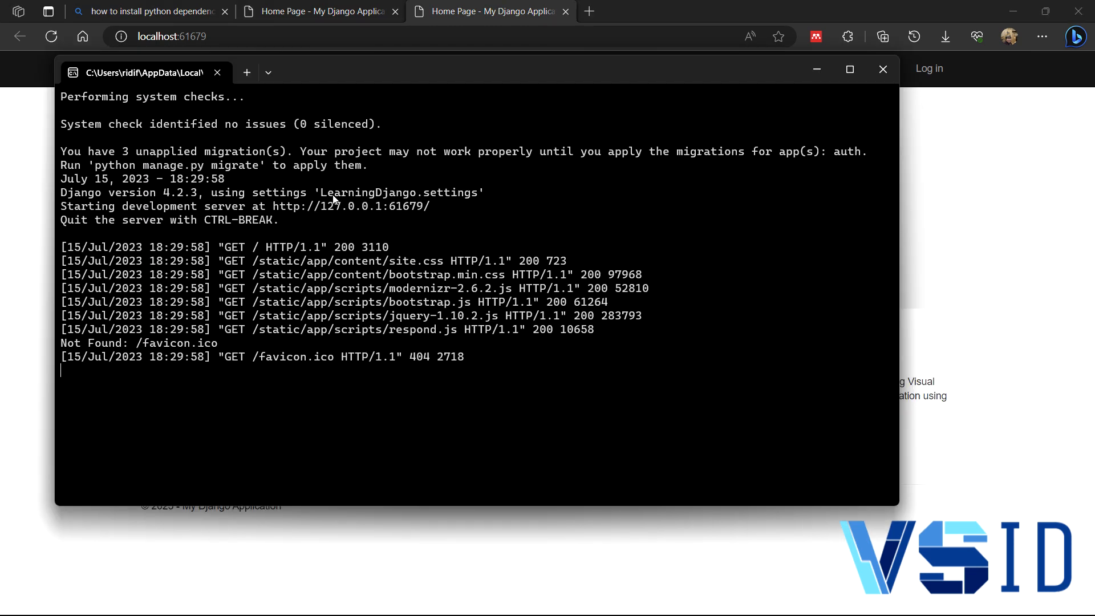
left_click_drag(321, 194, 475, 196)
right_click(475, 197)
- Return to web.config in the remote session, set the DJANGO_SETTINGS_MODULE value to LearningDjango.settings and save the file
key("alt+Tab")
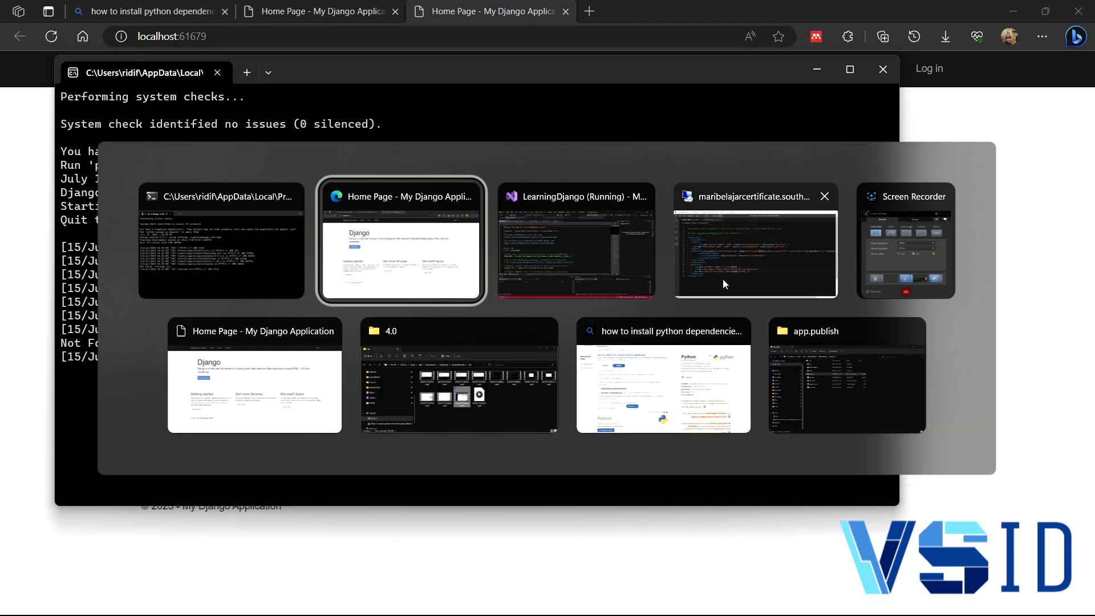
left_click(724, 262)
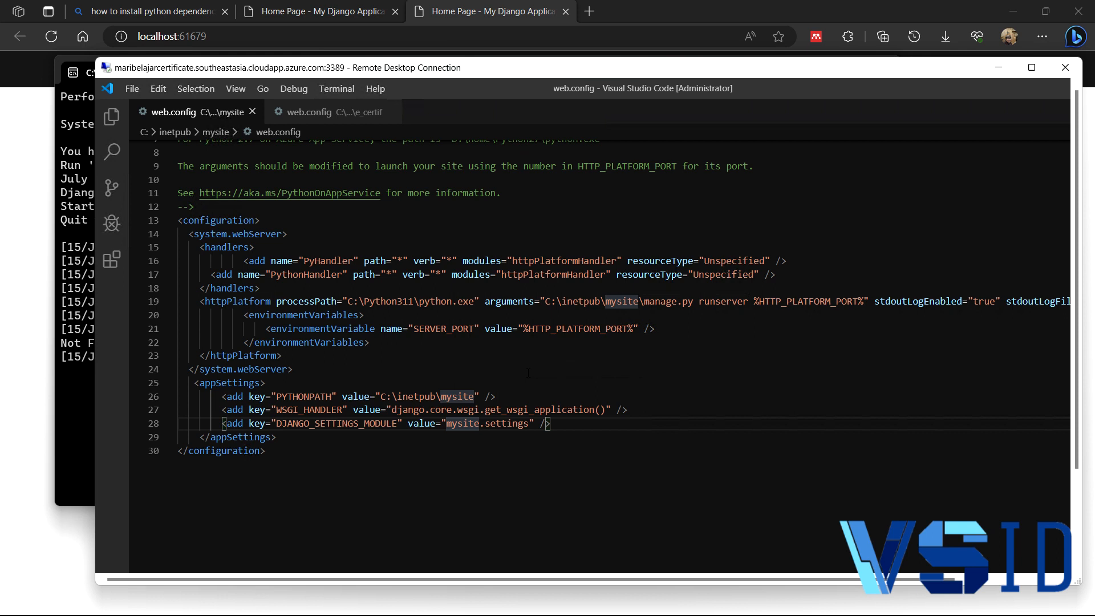
key("BackSpace")
key("BackSpace")
key("BackSpace")
key("BackSpace")
key("BackSpace")
key("BackSpace")
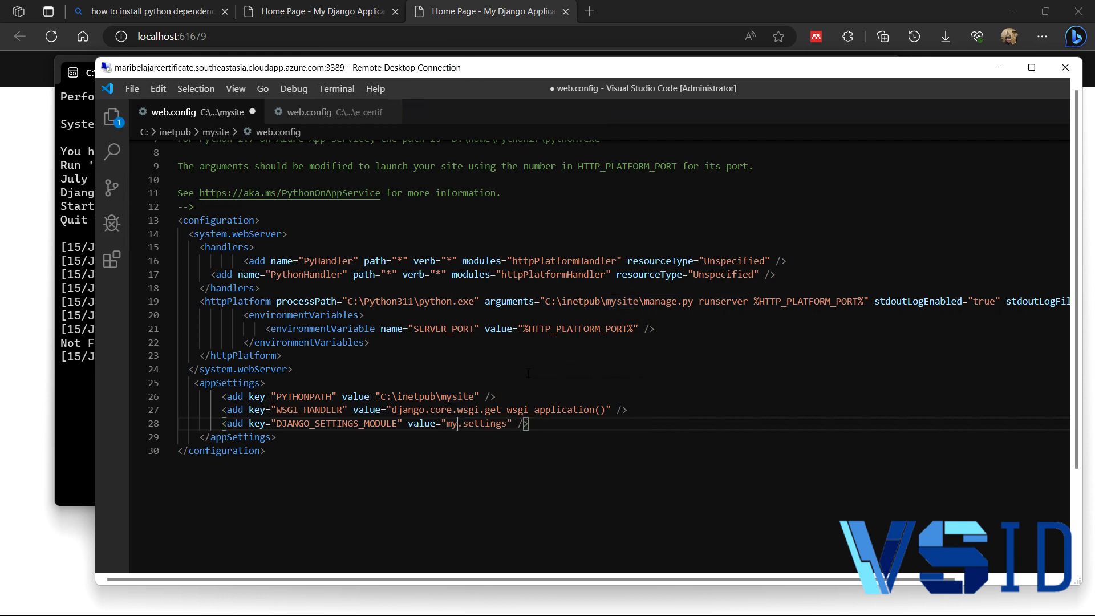
type("Learn")
key("BackSpace")
key("BackSpace")
key("BackSpace")
key("BackSpace")
key("BackSpace")
type("LearningDjango.settings")
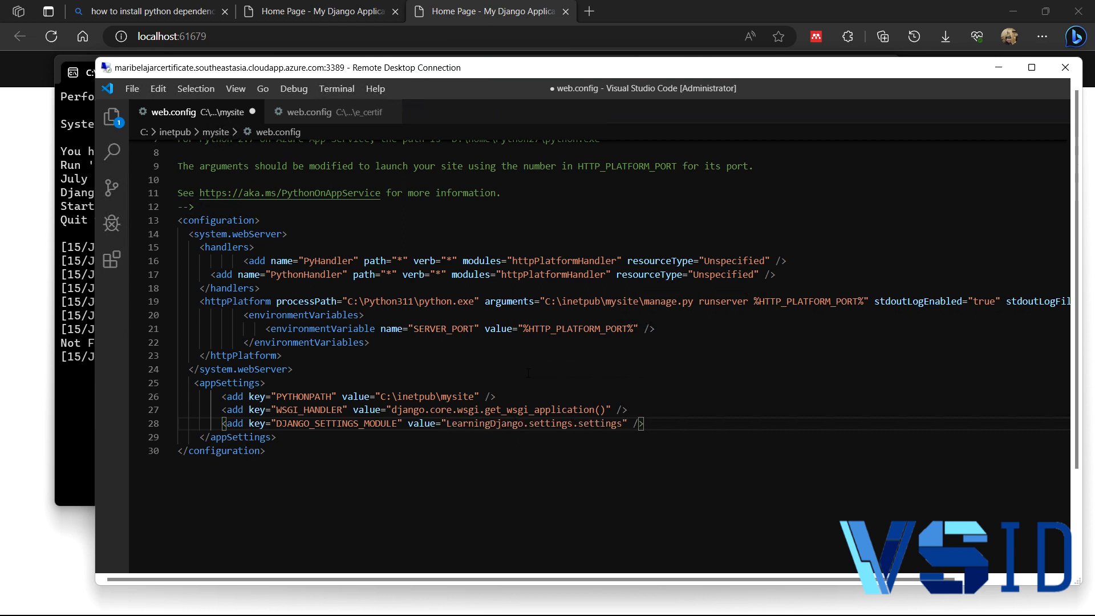
key("ctrl+shift+Right")
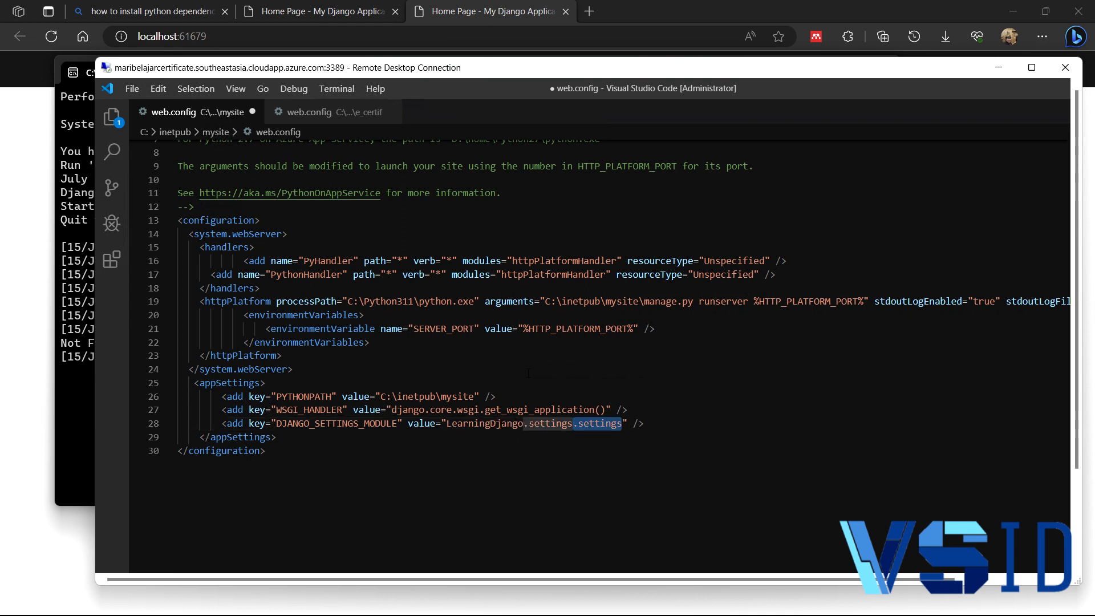
key("BackSpace")
key("End")
key("ctrl+s")
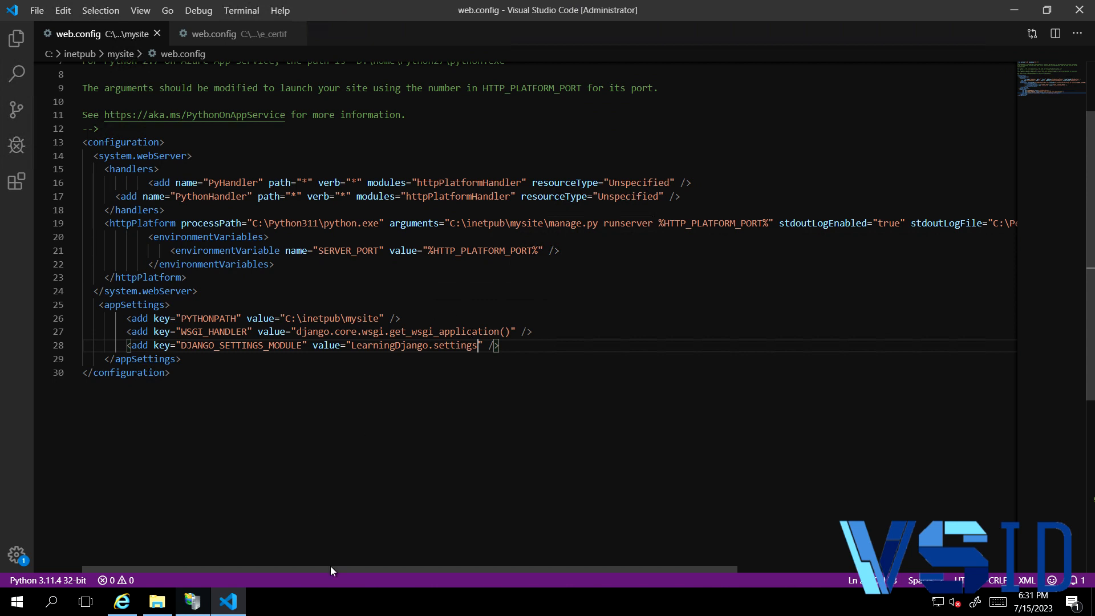
- Switch to IIS Manager, maximize it and examine the PyHandler and PythonHandler entries in MySite's Handler Mappings
left_click_drag(329, 567, 283, 569)
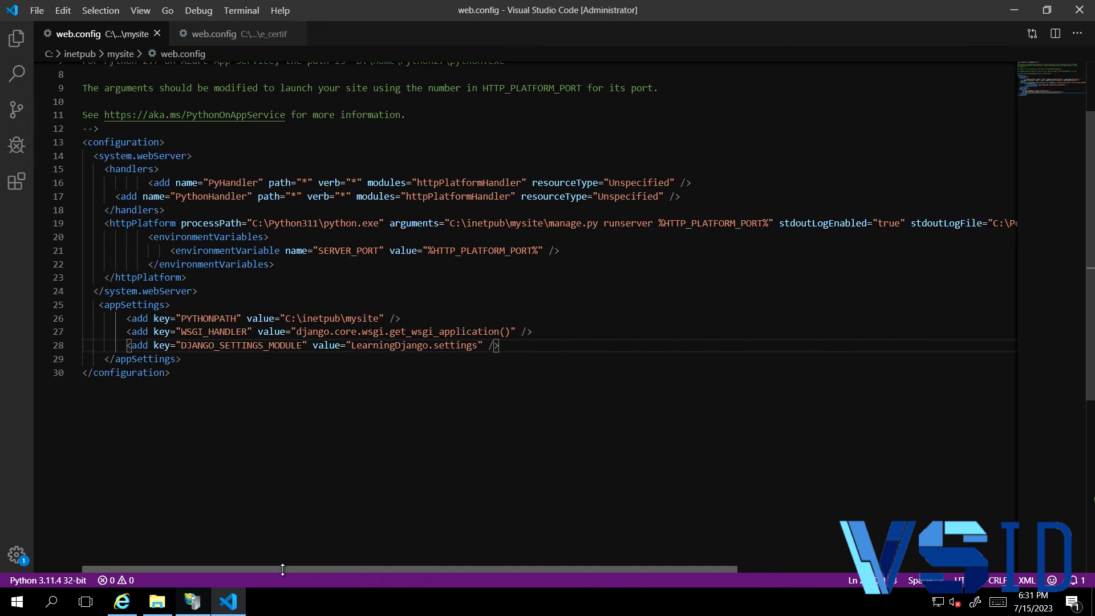
left_click(206, 608)
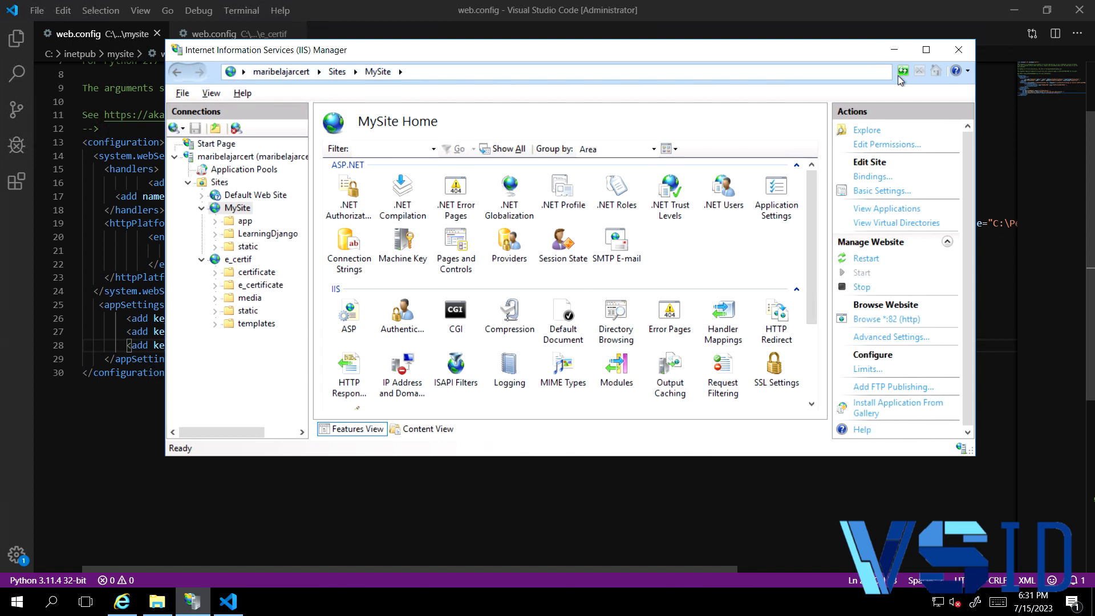
left_click(925, 50)
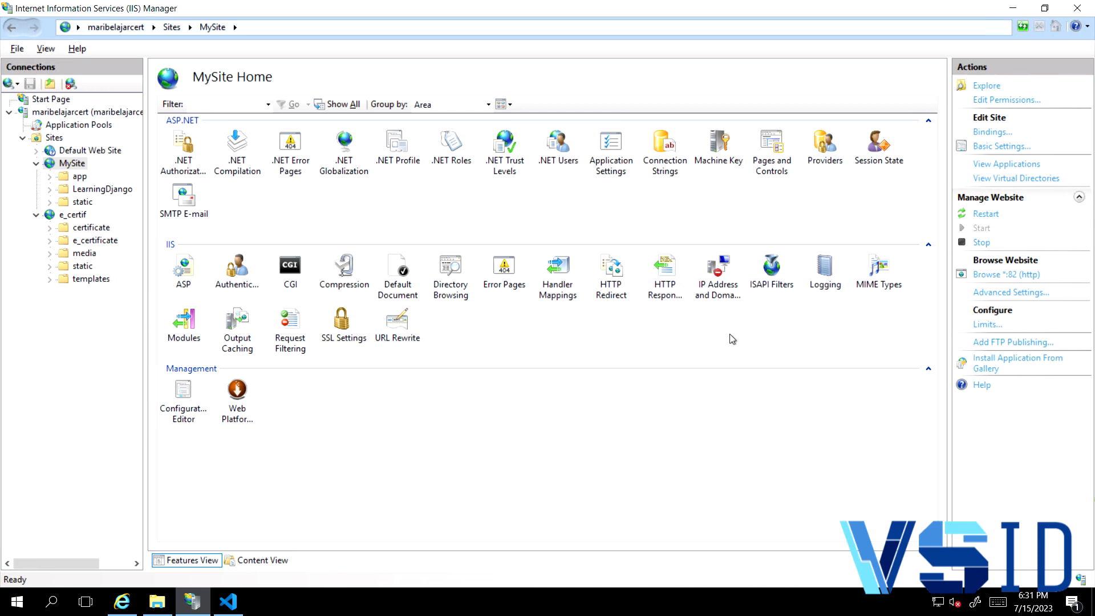
double_click(558, 267)
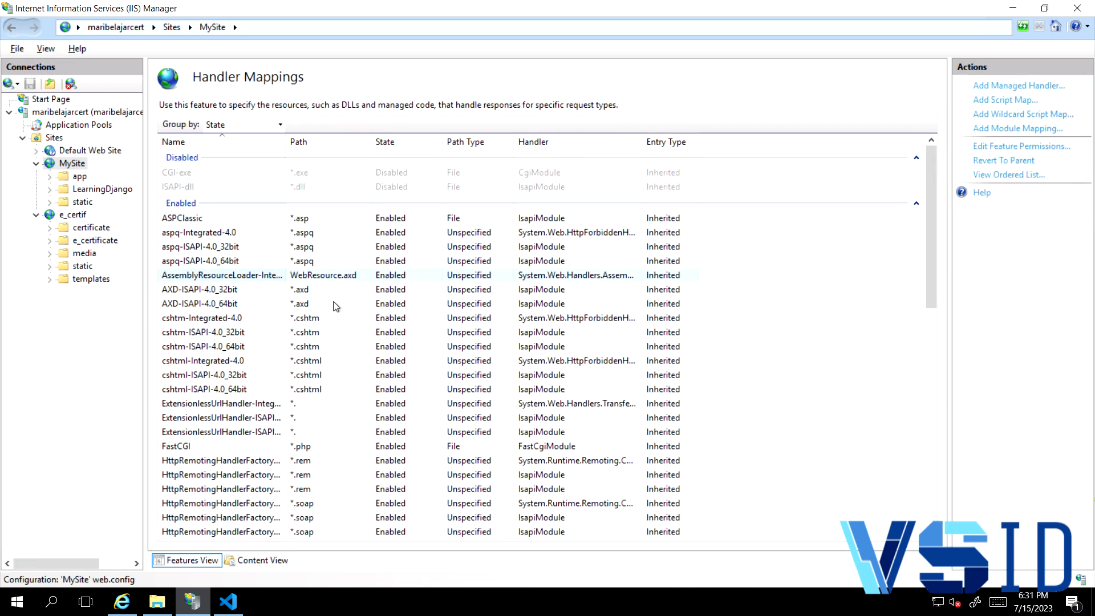
scroll(259, 365, "down", 3)
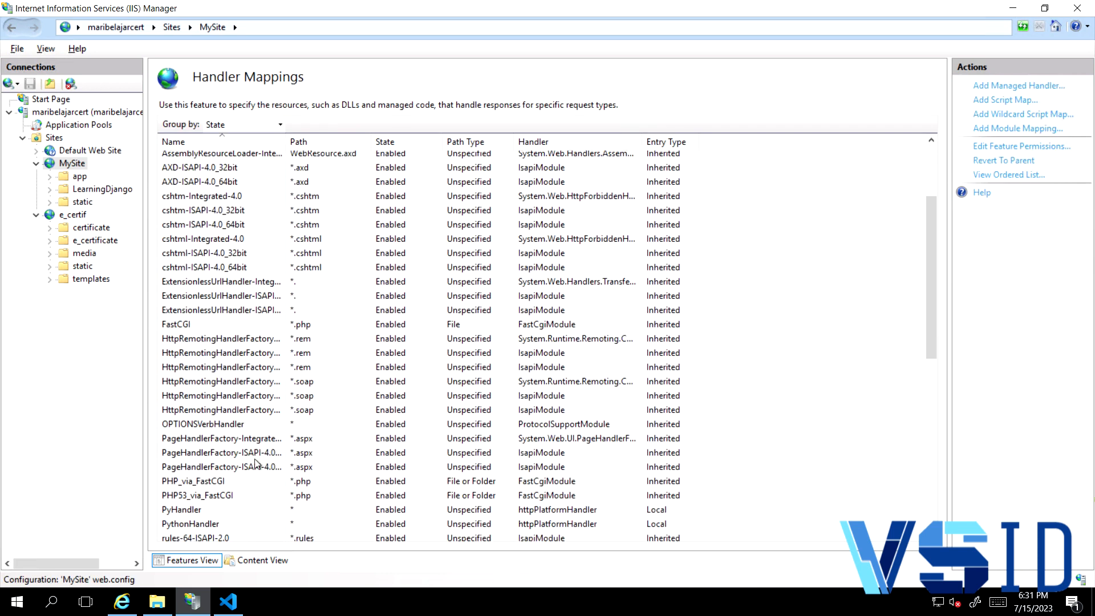
scroll(240, 503, "down", 1)
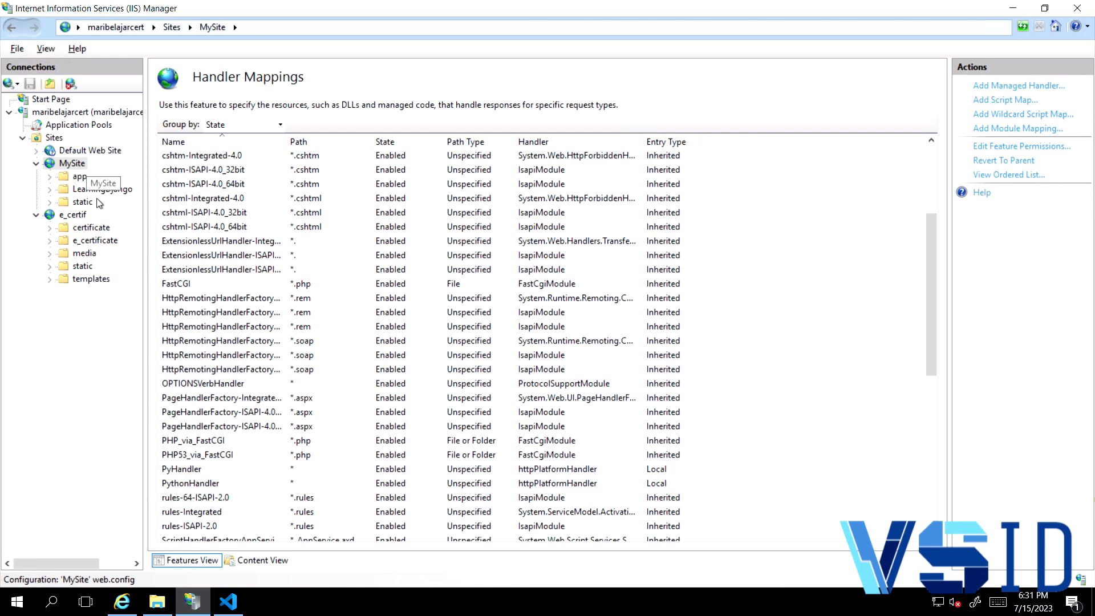
- Return to the MySite home page and check the port of its http site binding without changing it
left_click(63, 166)
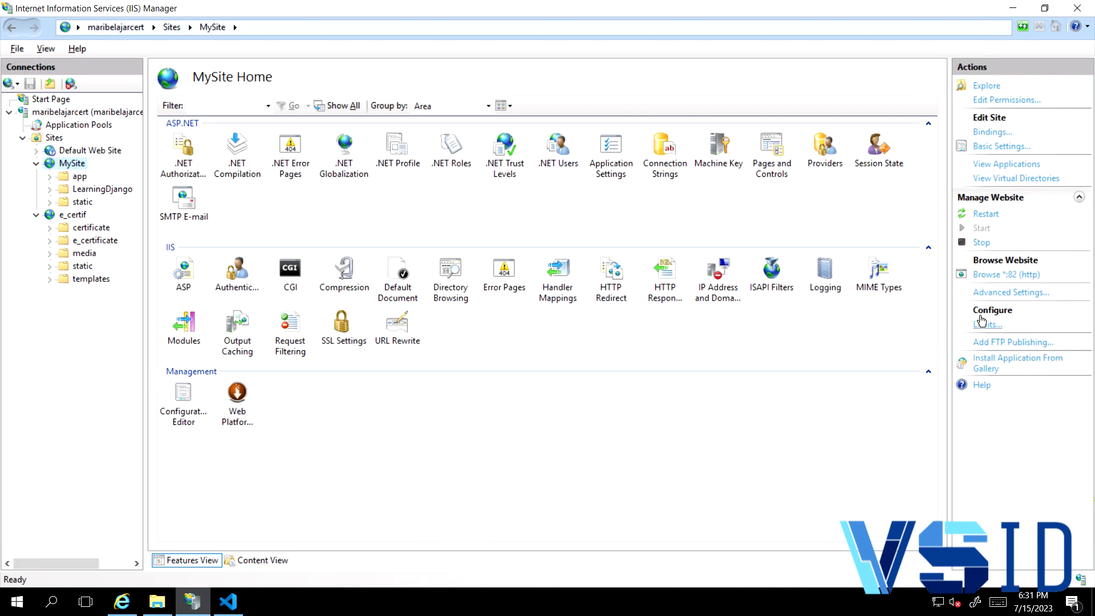
left_click(995, 133)
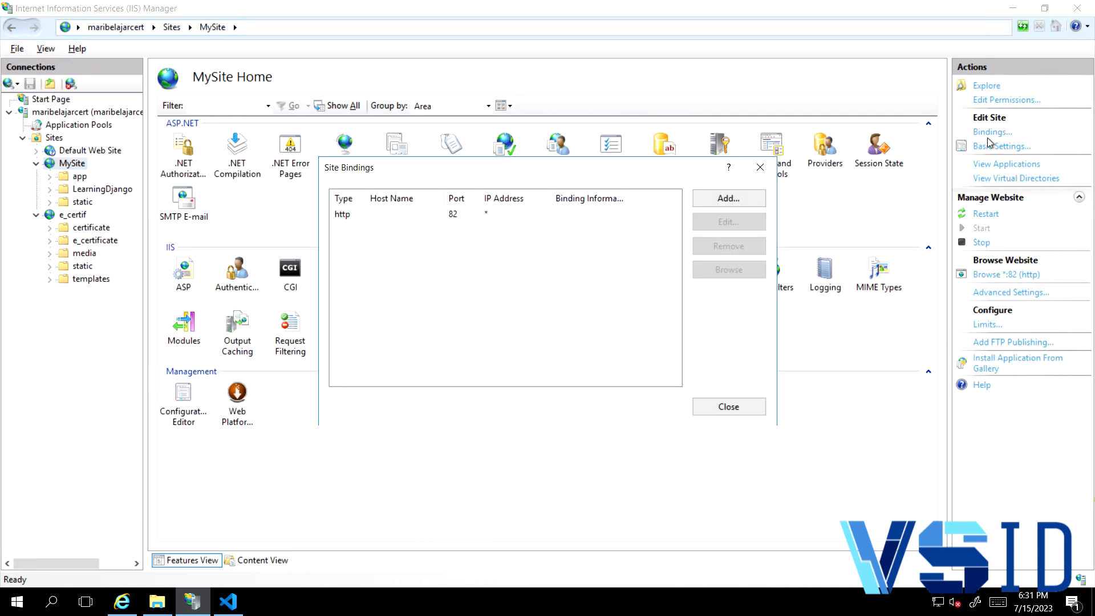
left_click(451, 216)
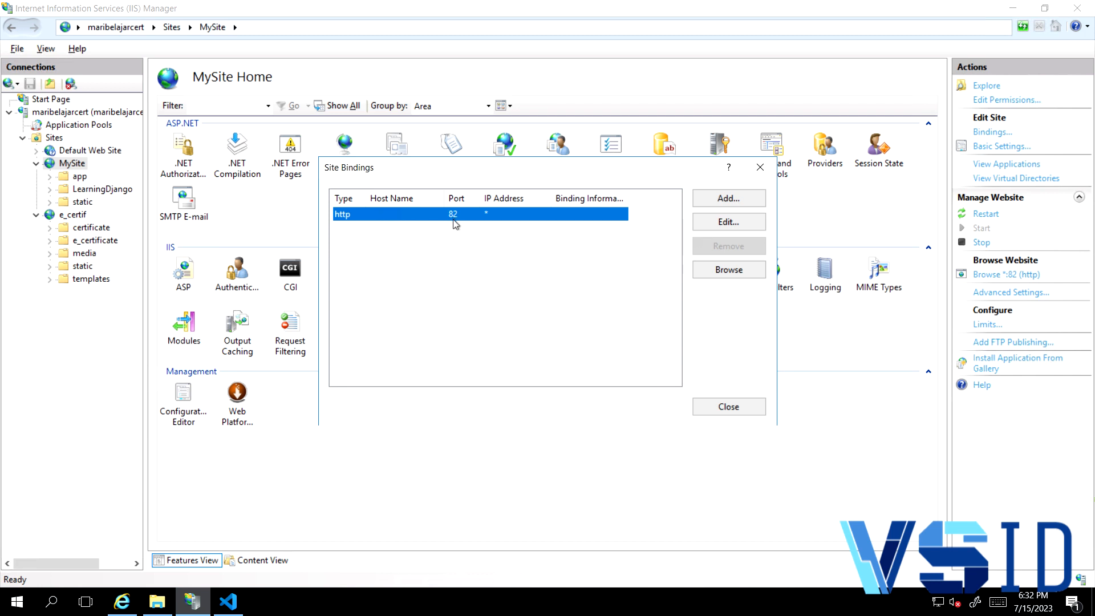
left_click(760, 167)
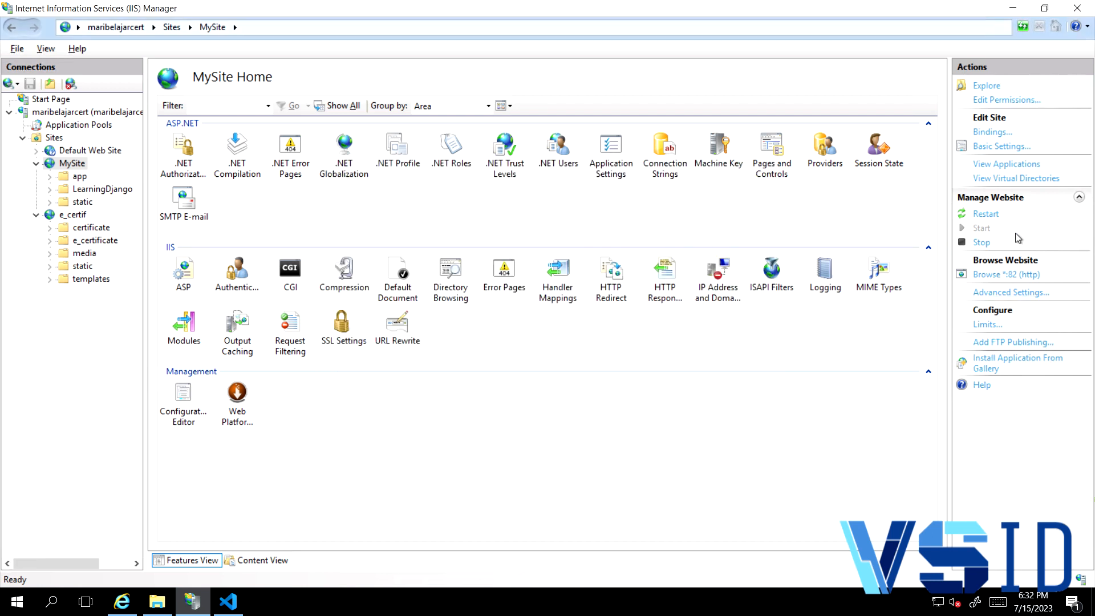
- Restart MySite and browse it on port 82 in Internet Explorer
left_click(986, 215)
left_click(1005, 280)
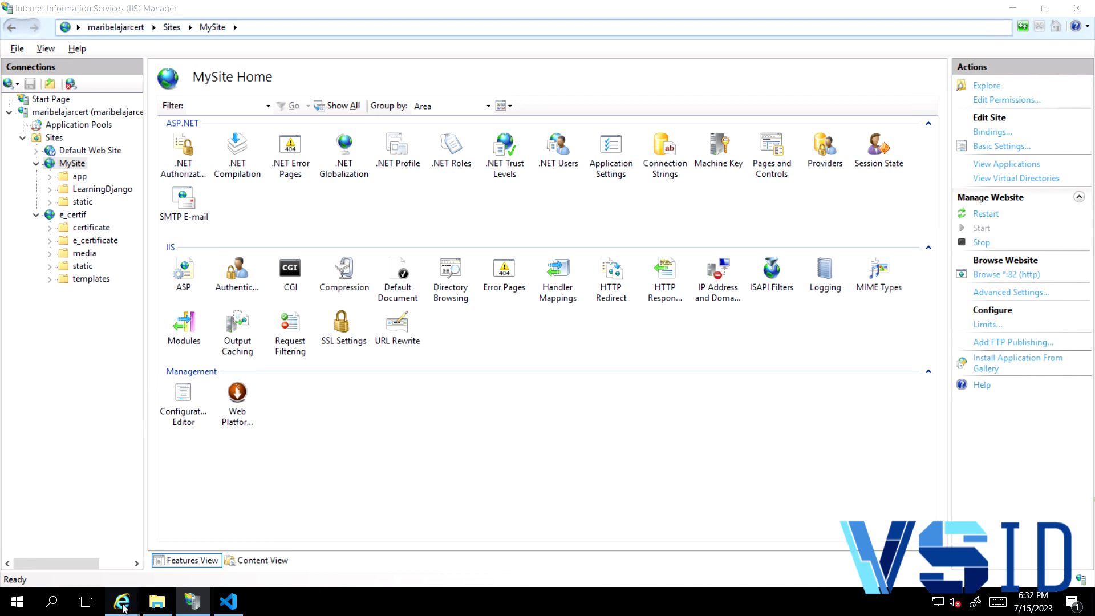
mouse_move(122, 604)
left_click(219, 548)
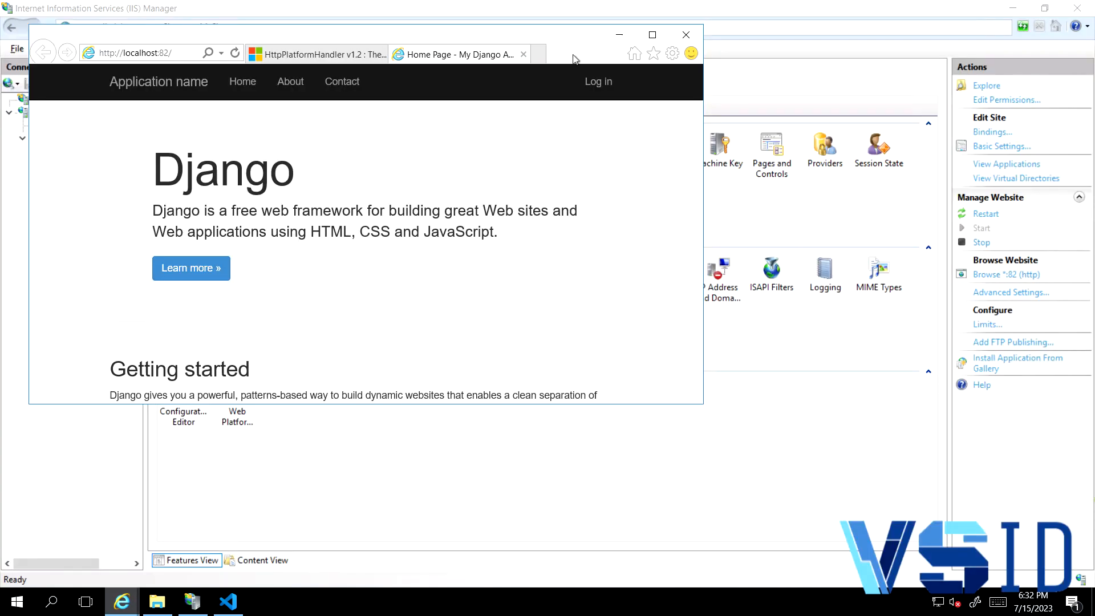